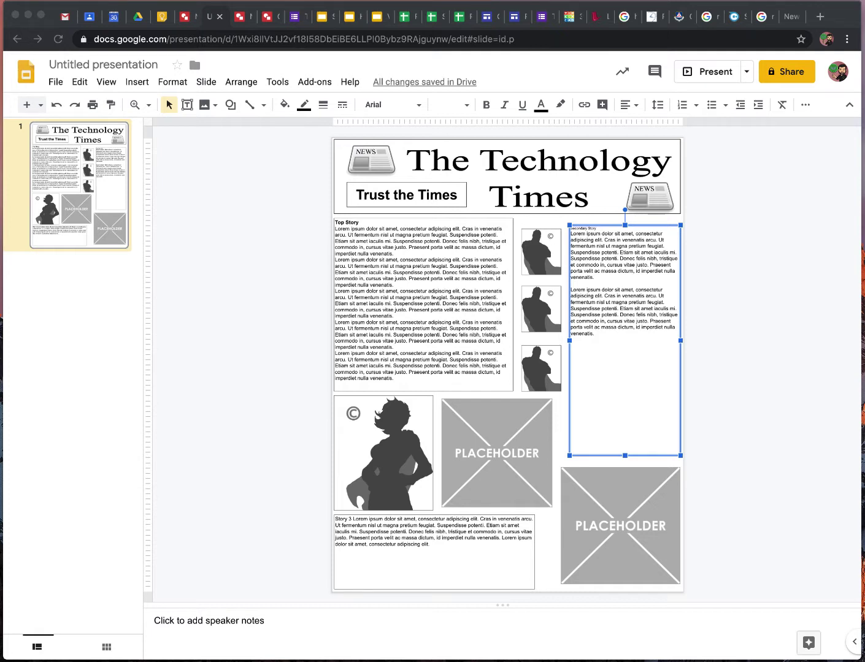
Enter the Top Story text box and select all of its body text
click(415, 241)
click(415, 241)
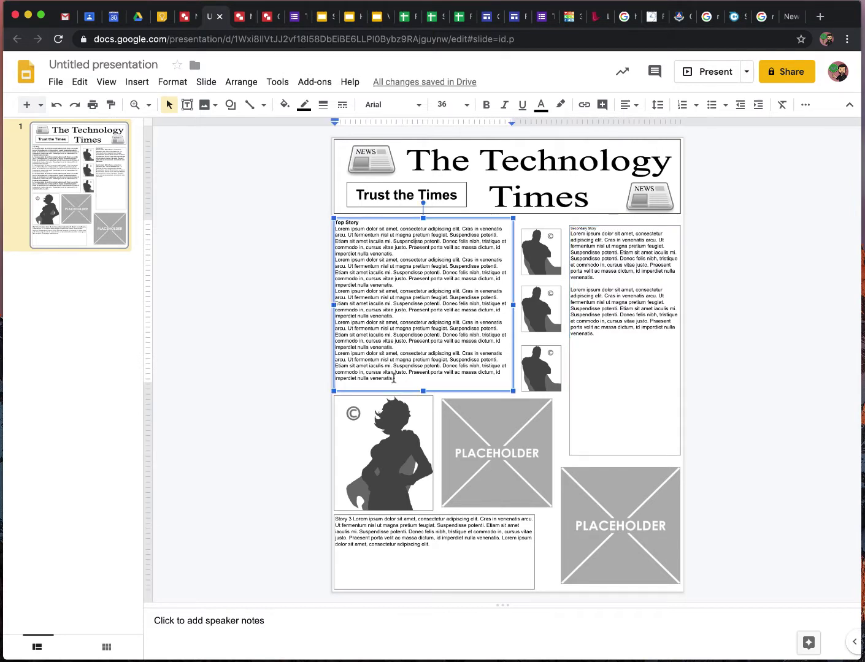
drag(395, 378, 338, 227)
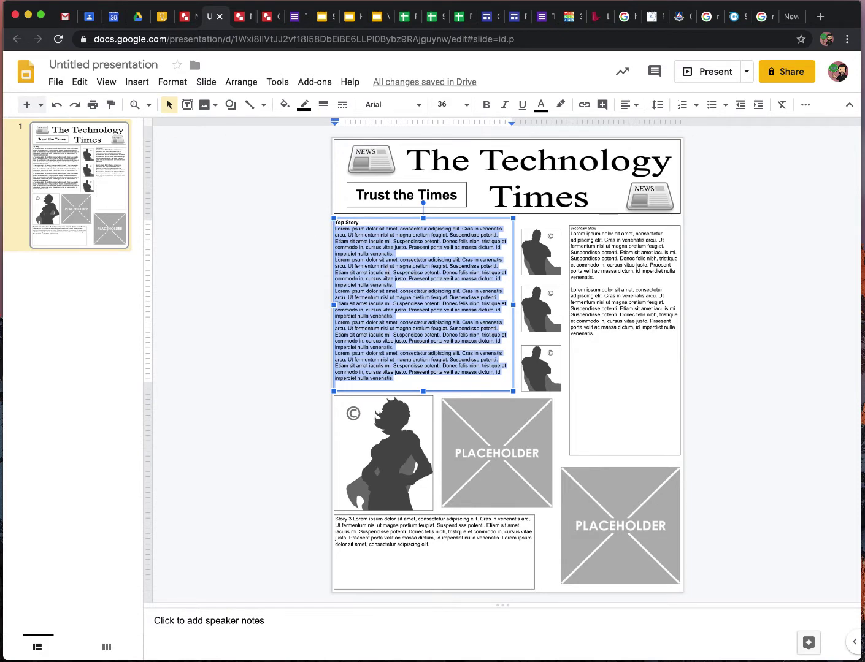
click(56, 82)
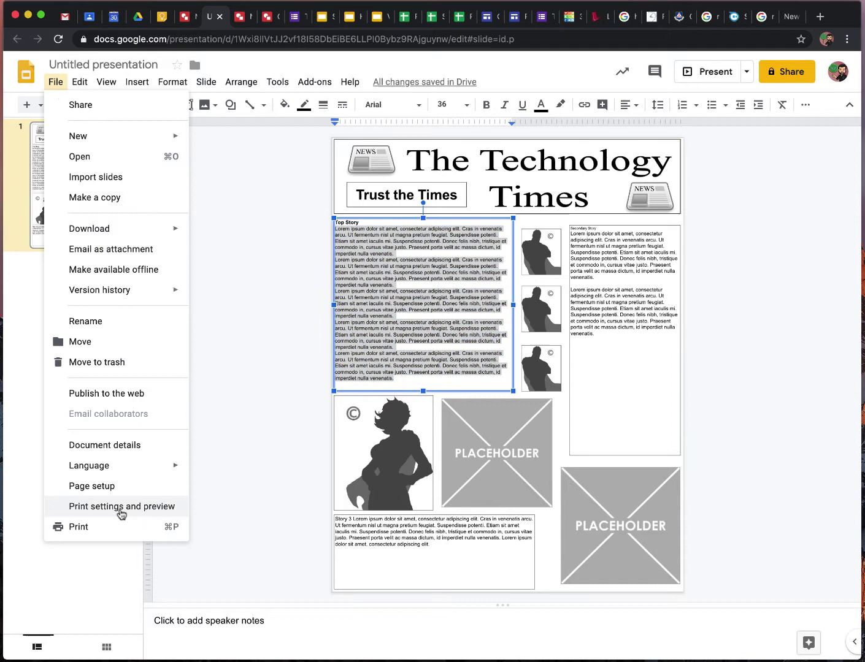
click(104, 486)
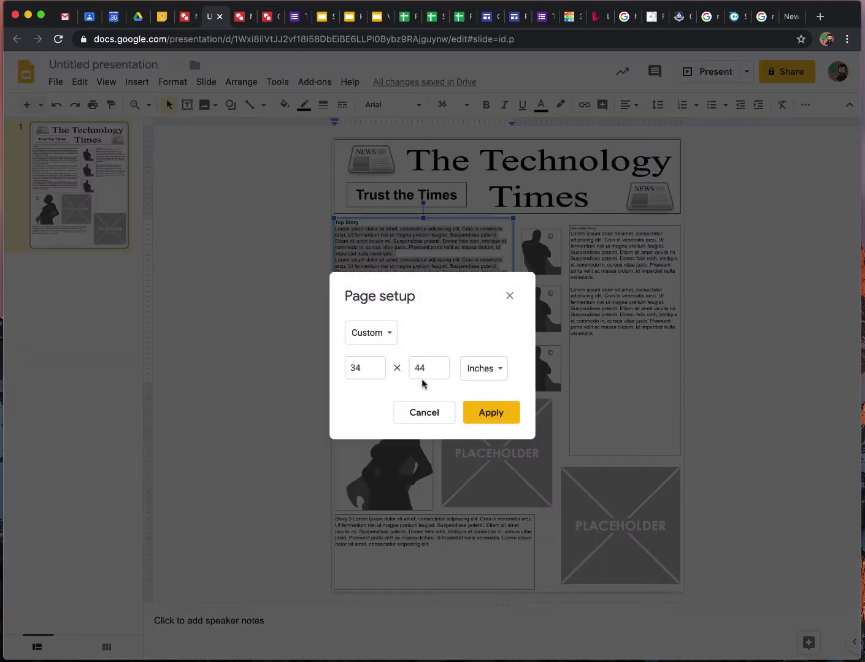
click(424, 412)
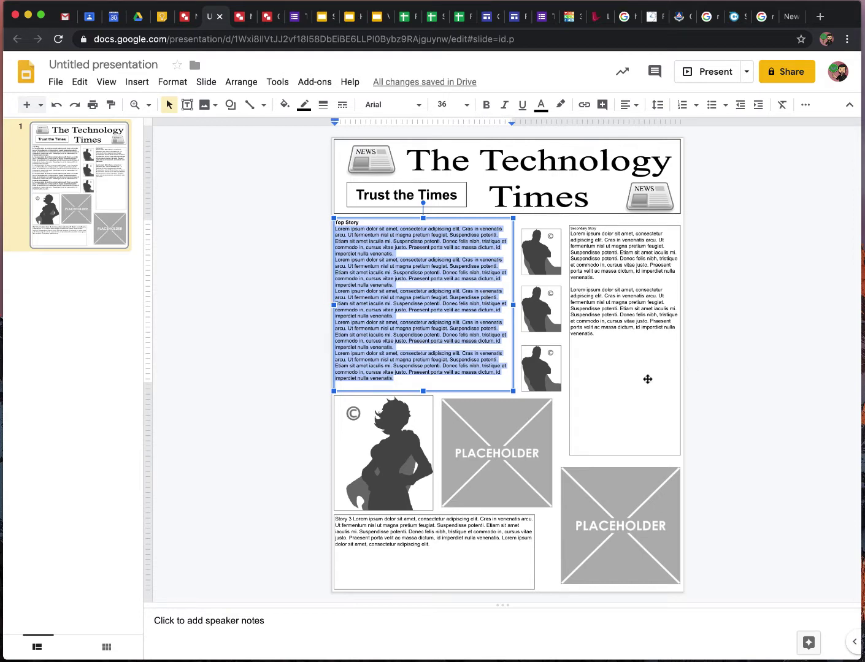
click(697, 376)
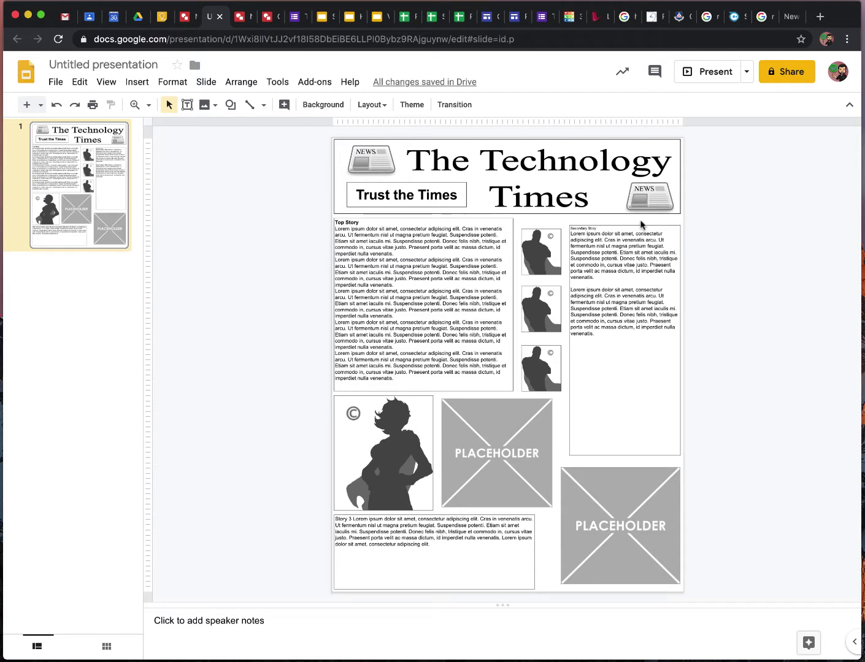
click(422, 347)
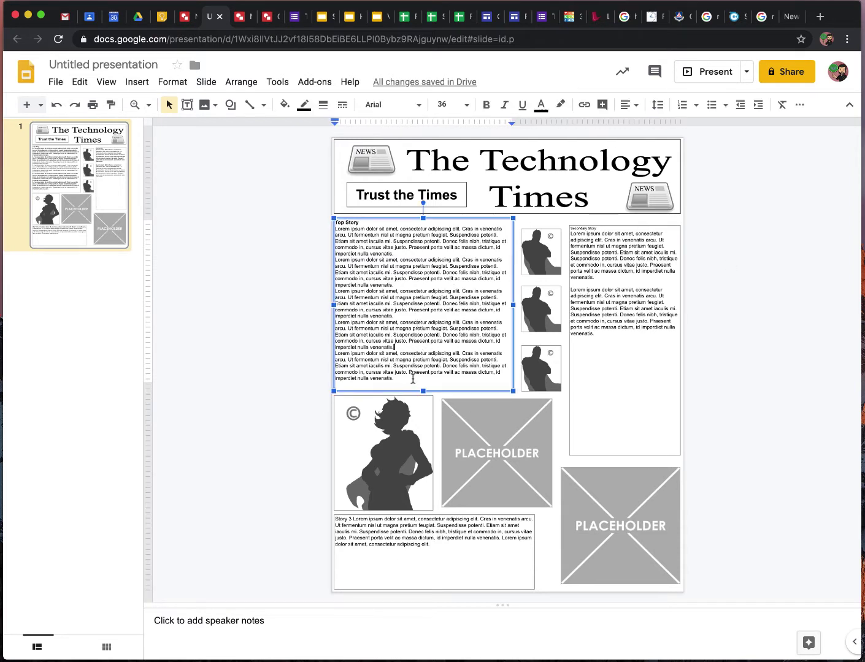
drag(412, 379, 332, 228)
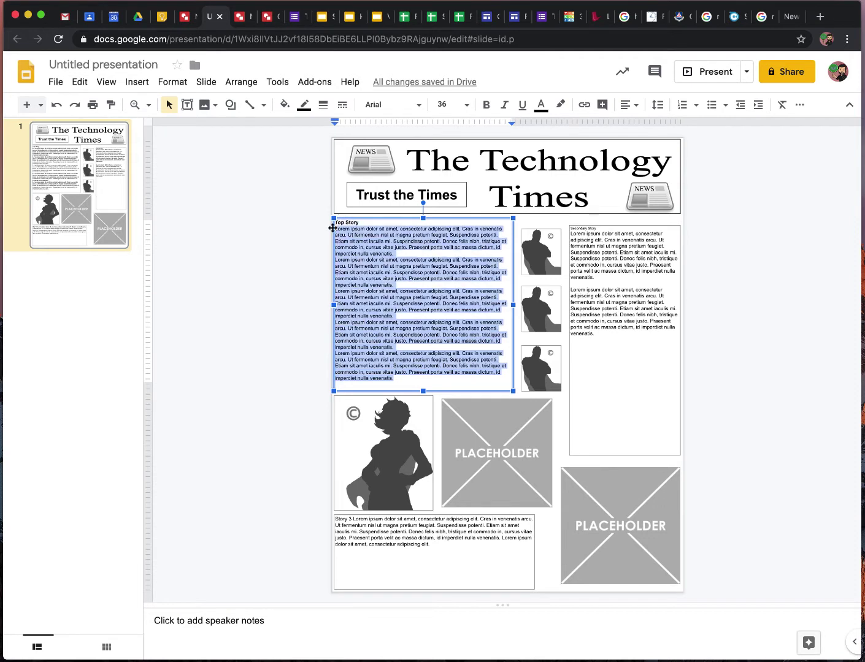
key(BackSpace)
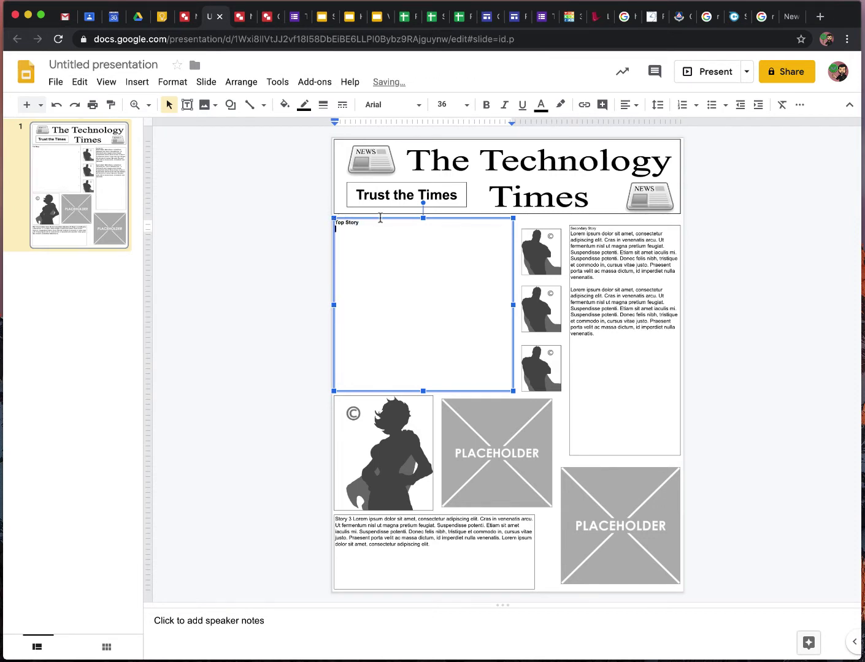
triple_click(373, 225)
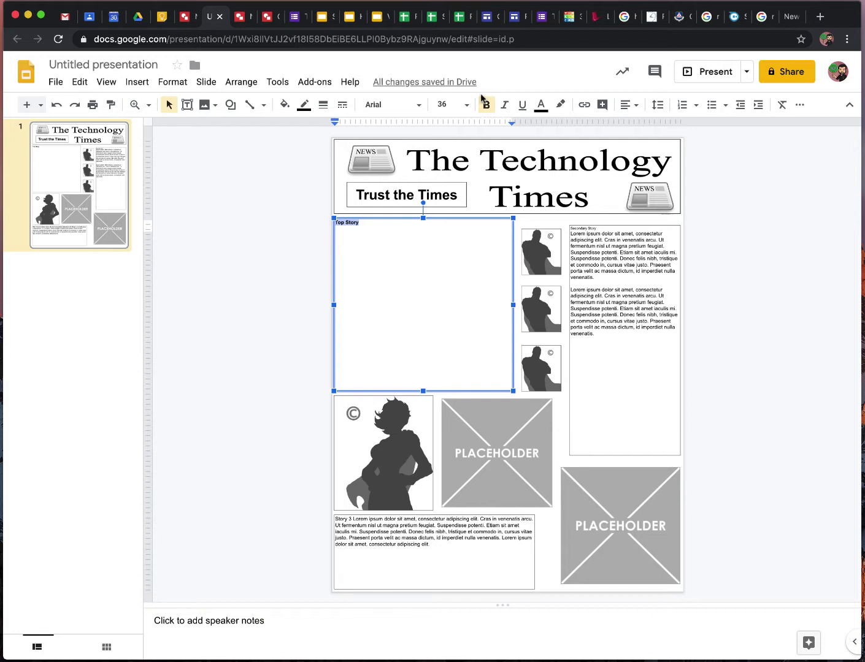
click(466, 108)
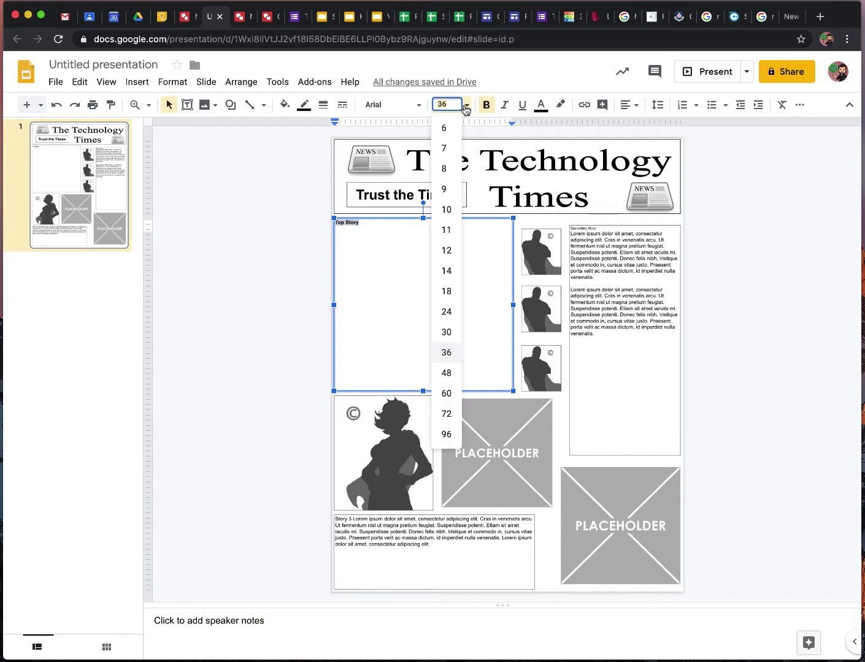
click(446, 415)
click(411, 239)
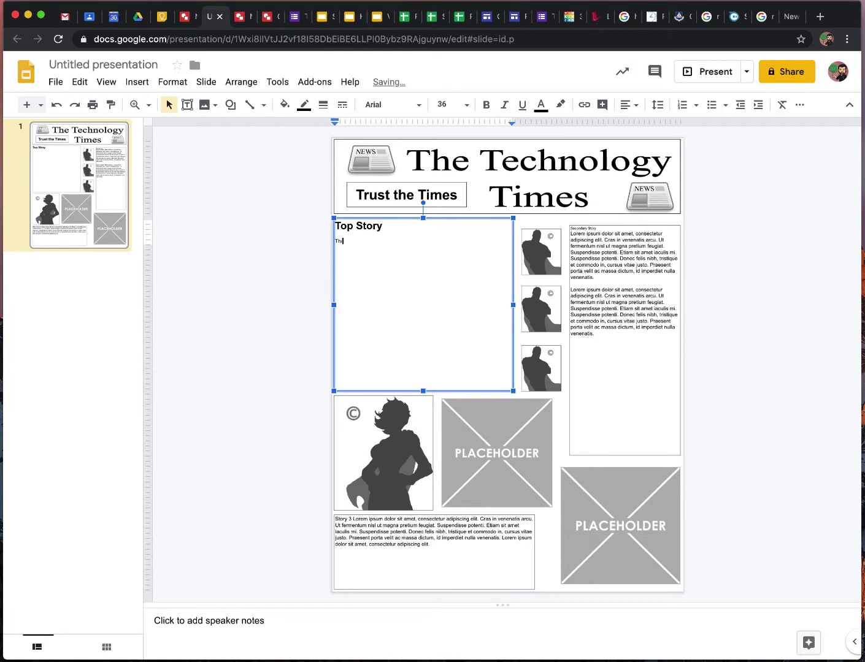
text(This is today's top story!)
drag(430, 280, 330, 244)
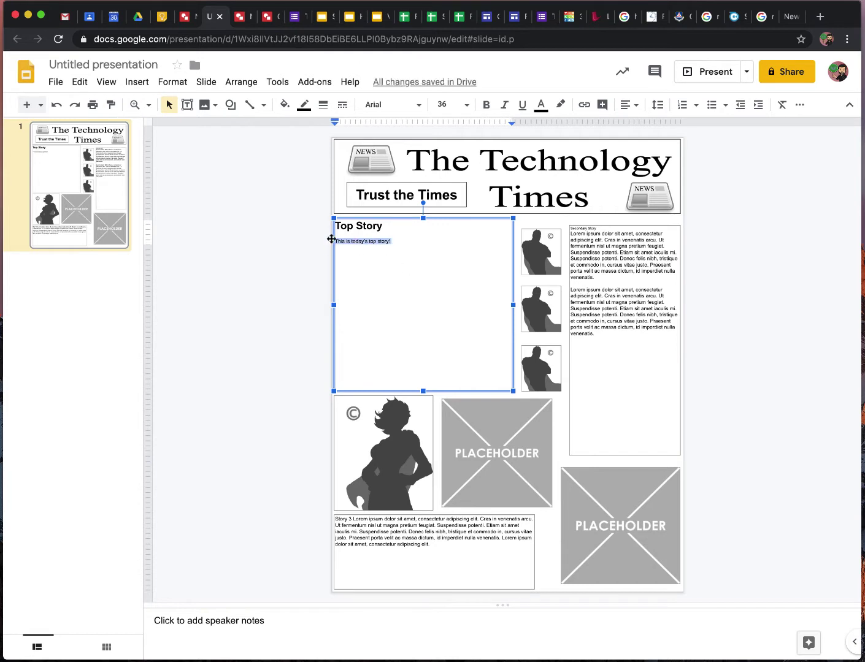
click(464, 105)
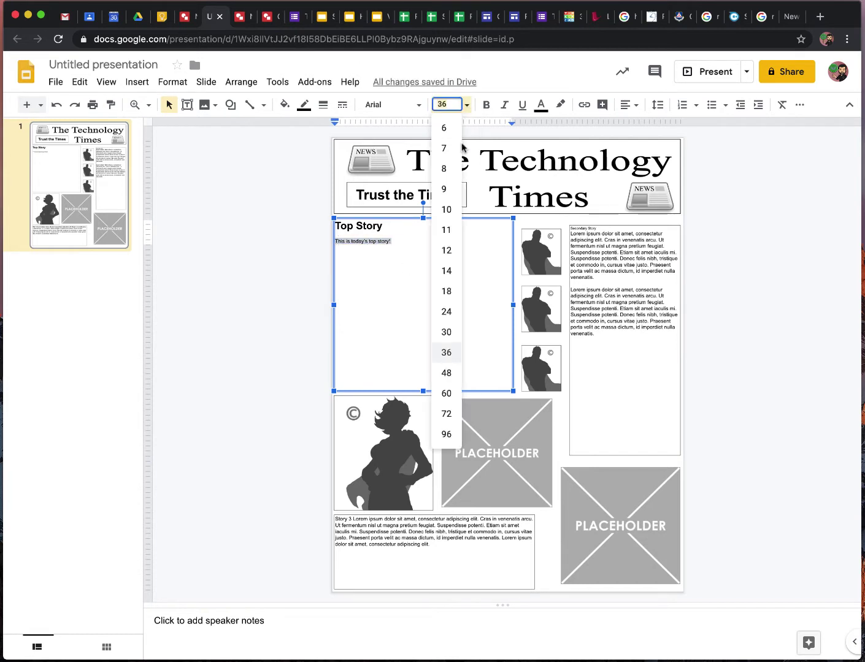
click(449, 251)
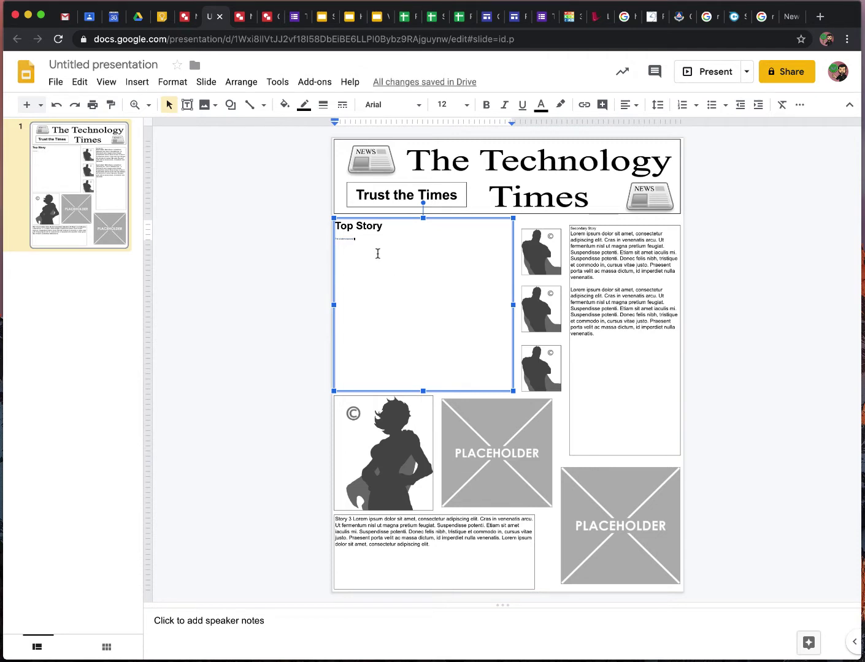
key(super+z)
key(super+z)
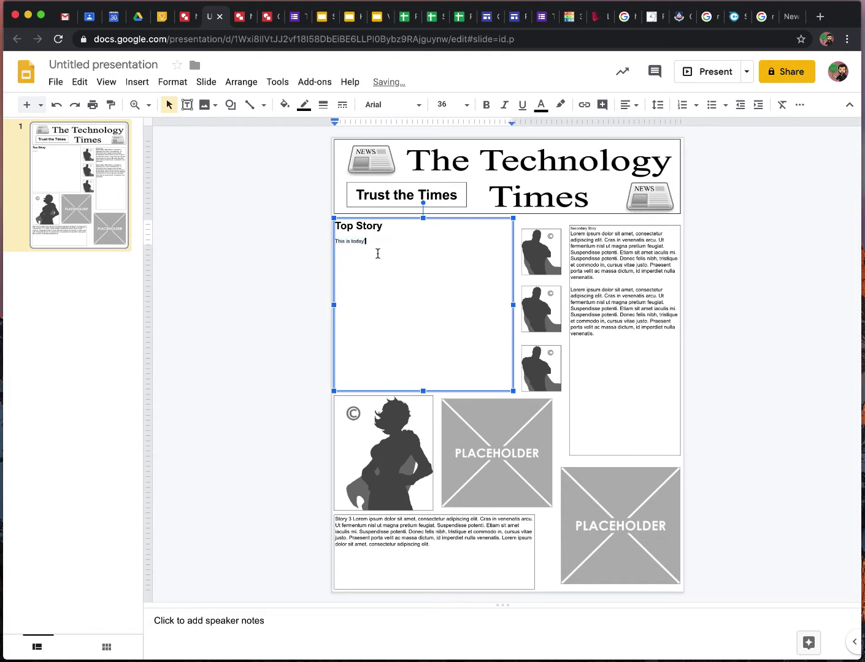
key(super+z)
key(super+z)
key(super+z)
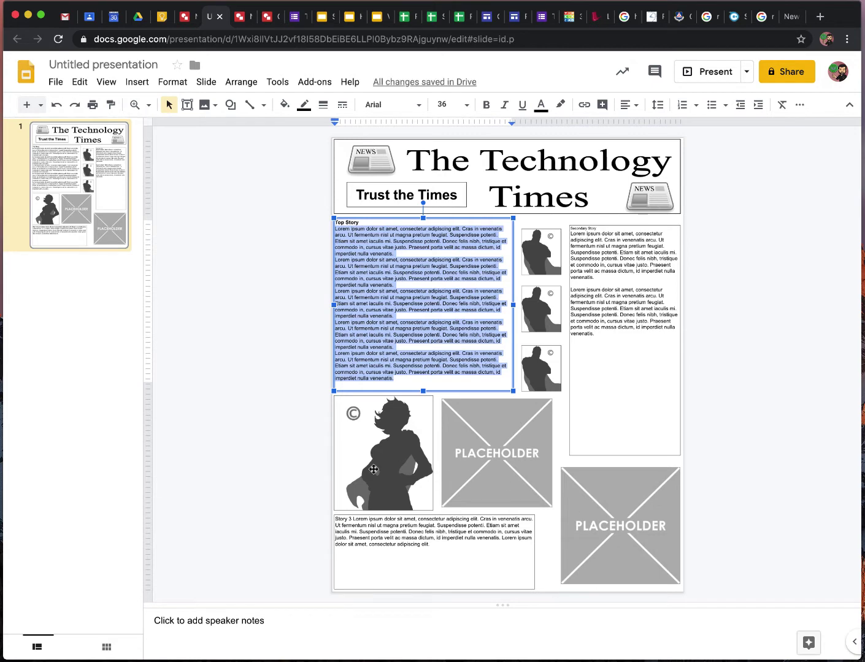
Swap the top small silhouette for a puppy photo from a web search for 'dogs'
click(545, 251)
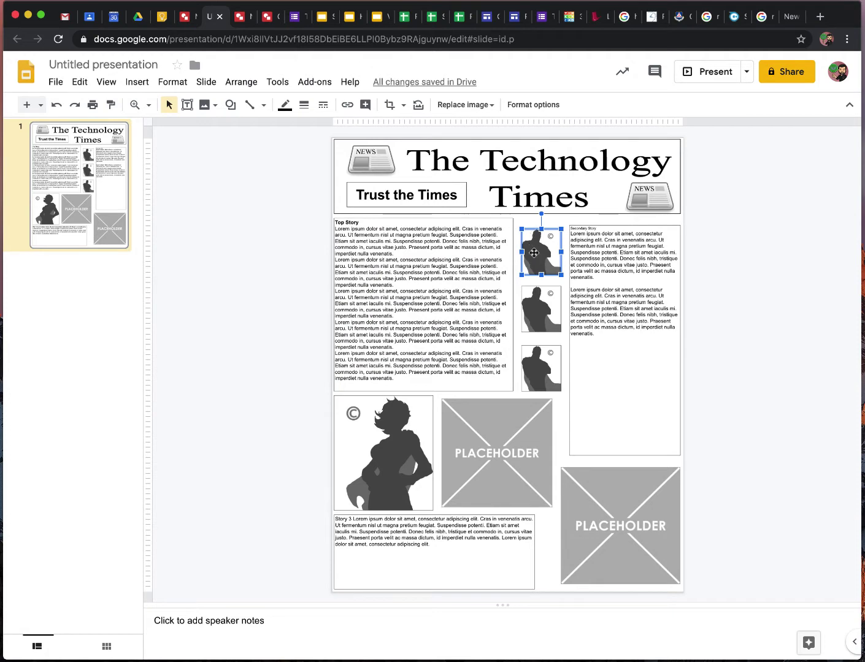
click(469, 105)
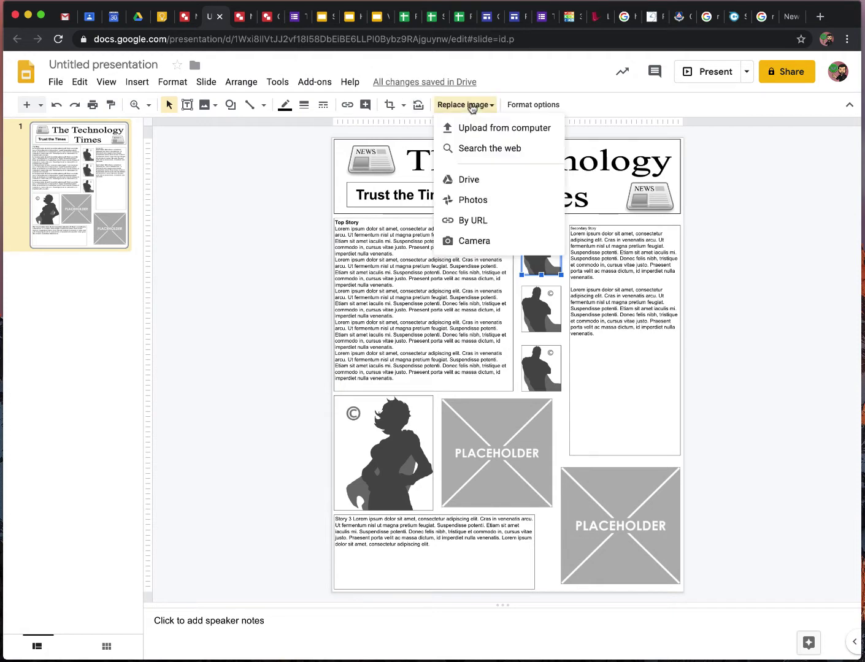
click(470, 148)
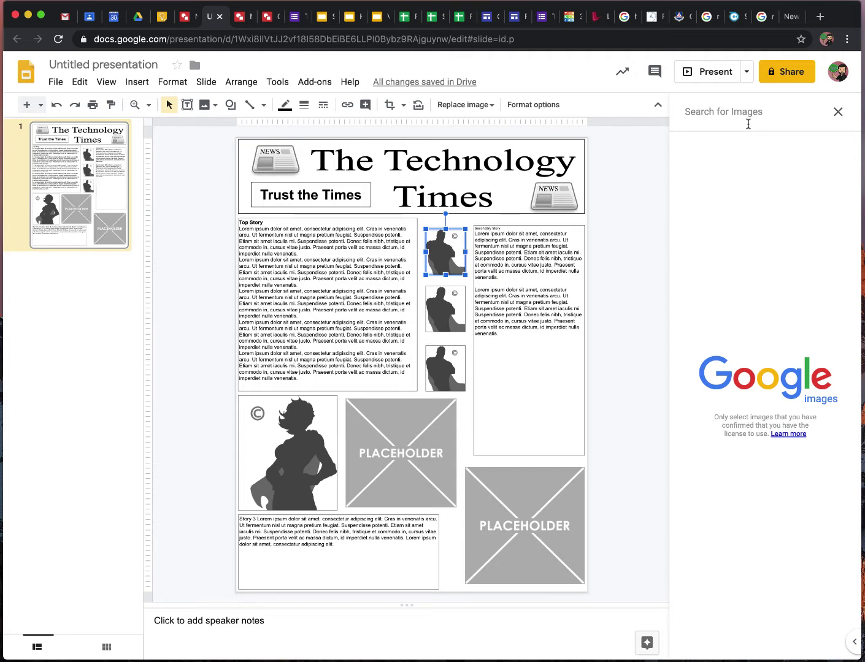
text(dogs)
key(Return)
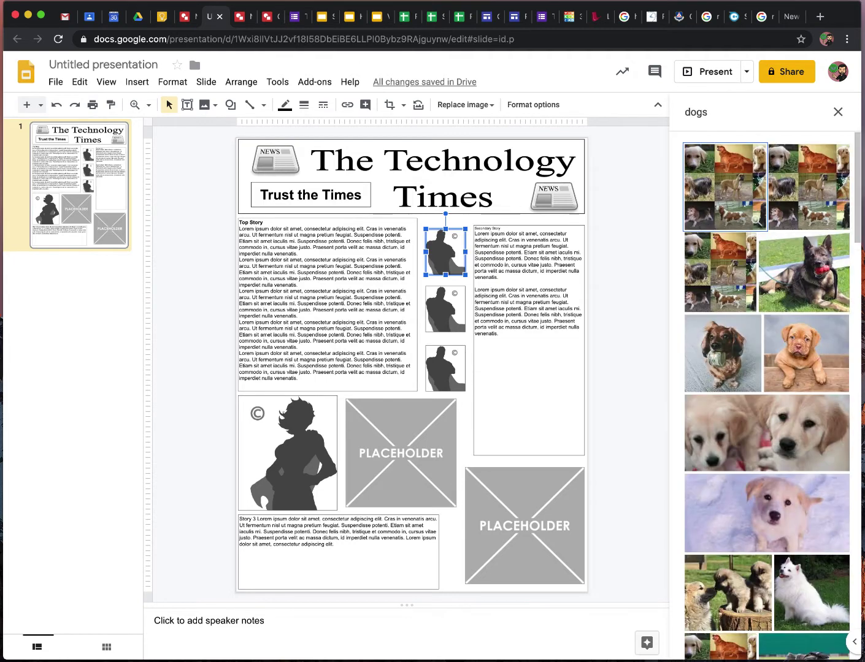
click(794, 364)
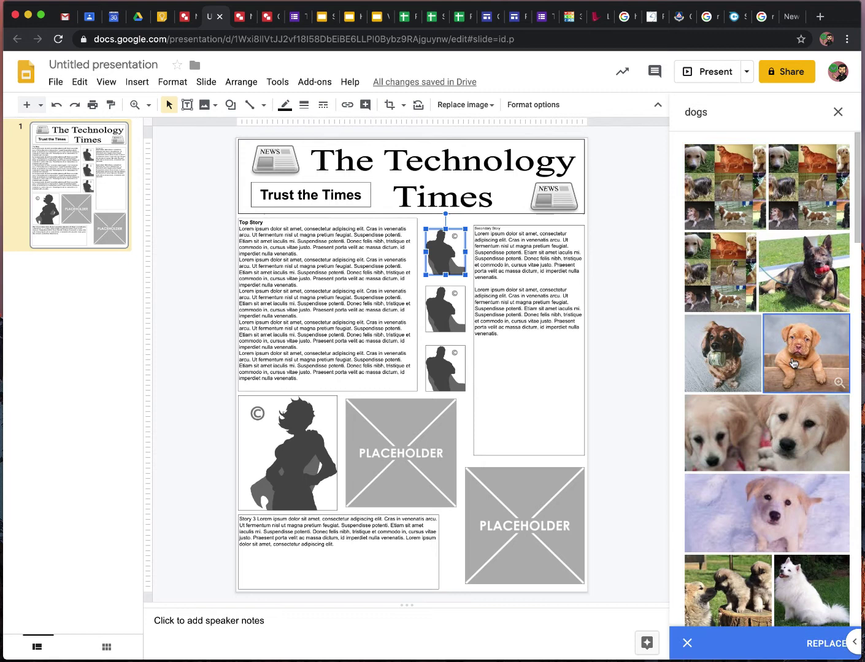
click(821, 644)
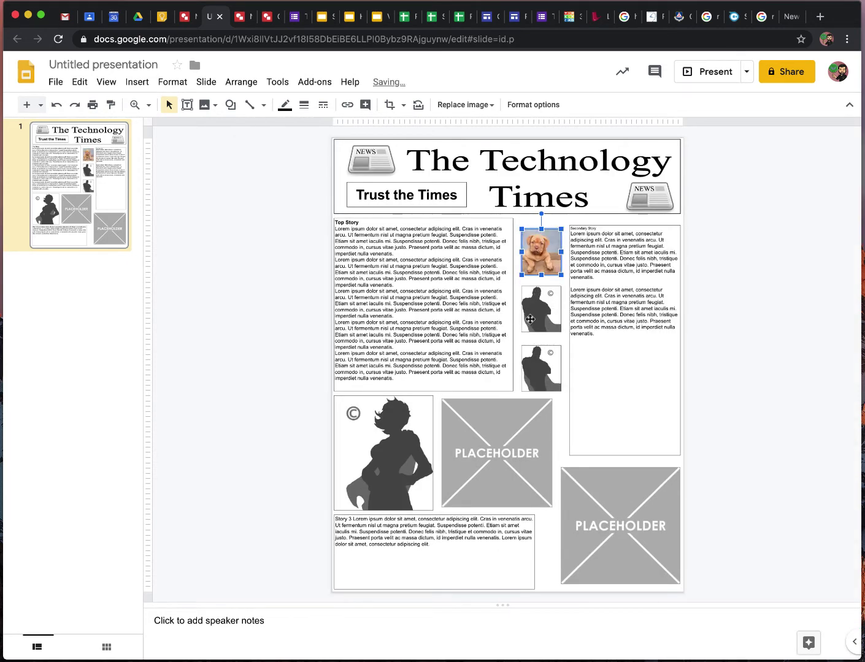
Fill the bottom-right placeholder with the sleeping orange cat from a web search for 'cats'
click(601, 533)
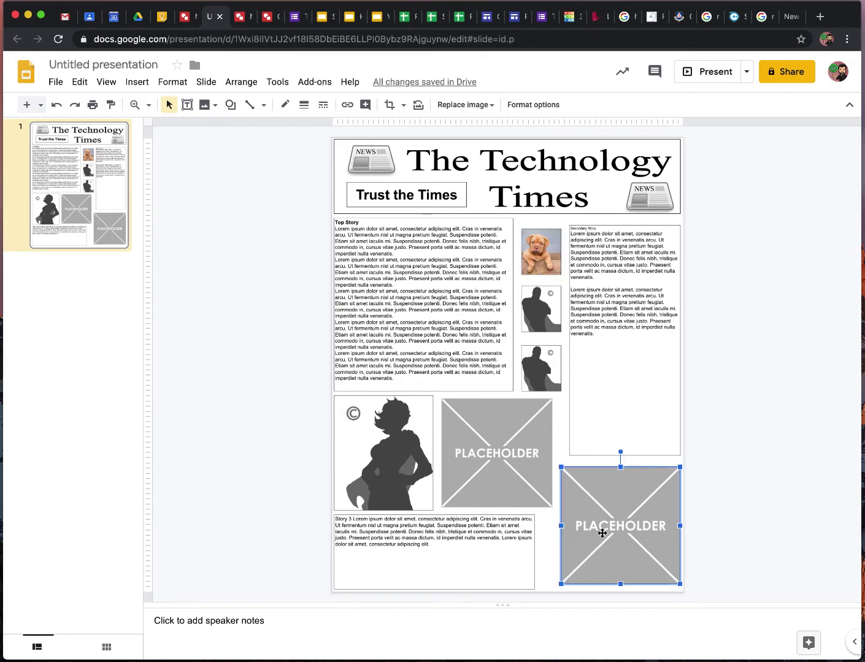
click(457, 105)
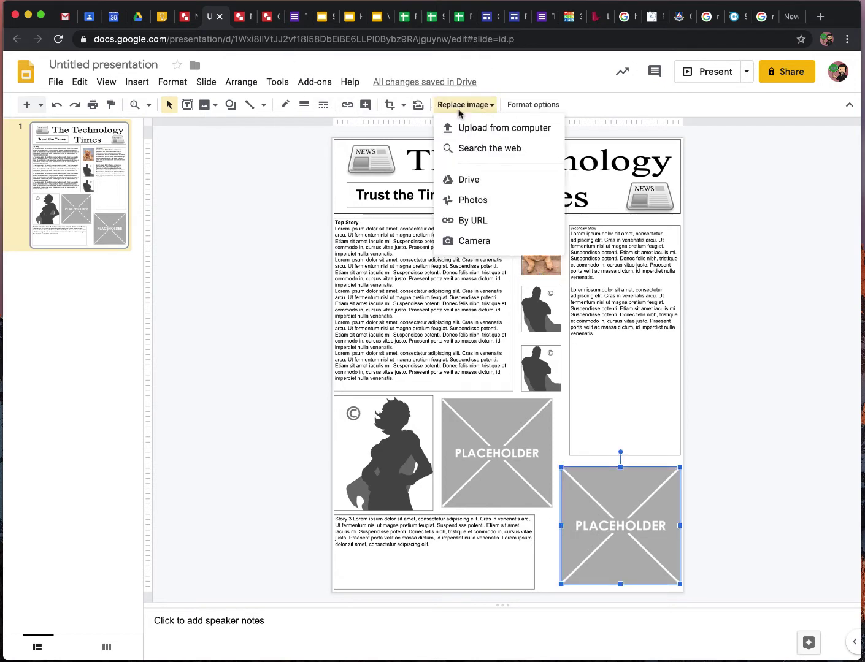
click(489, 148)
double_click(734, 106)
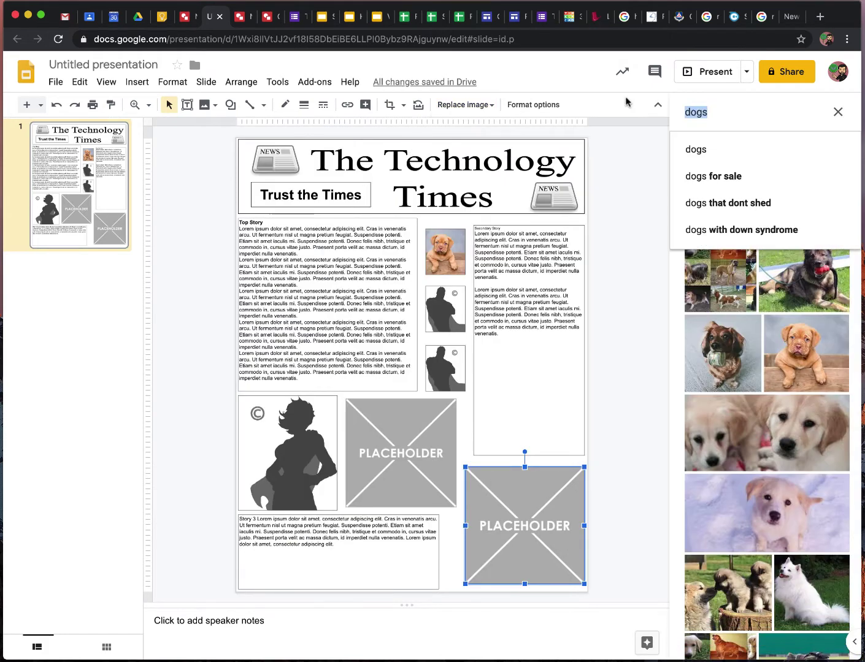
text(cats)
key(Return)
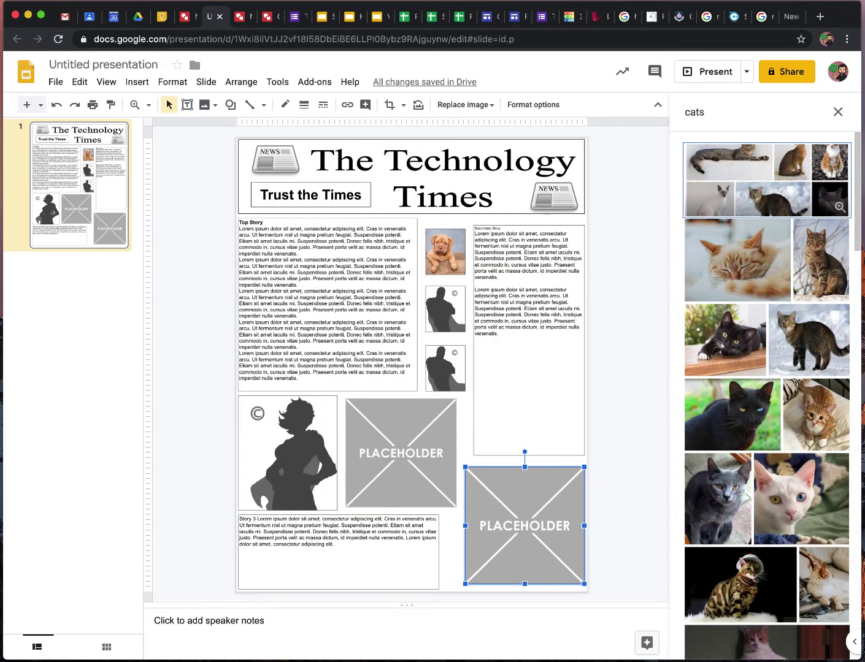
click(730, 246)
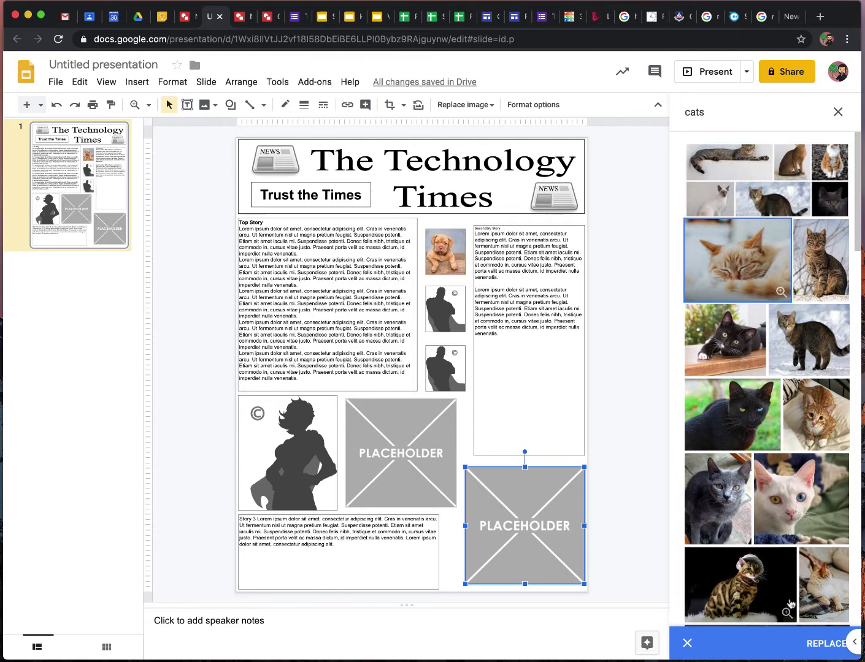
click(810, 643)
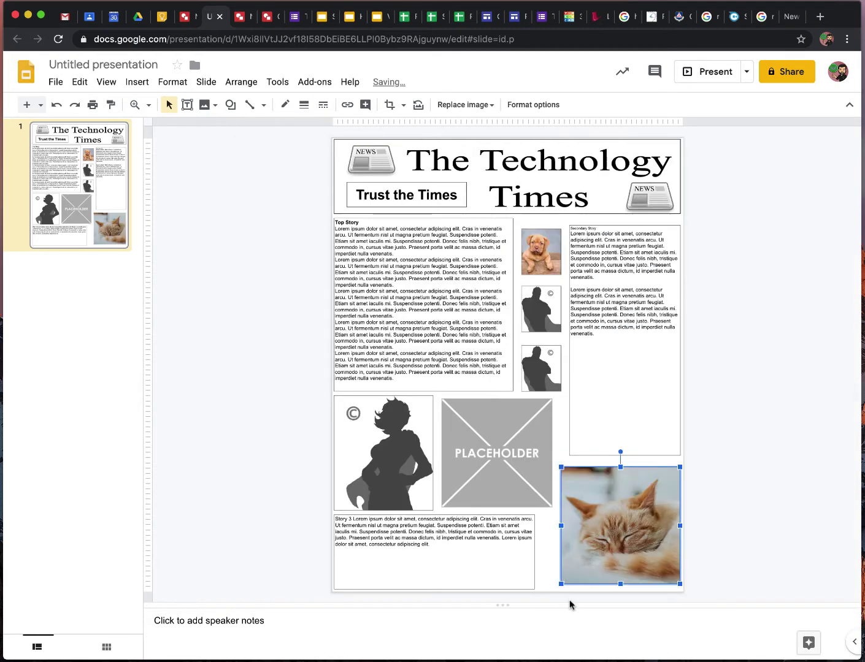
click(715, 548)
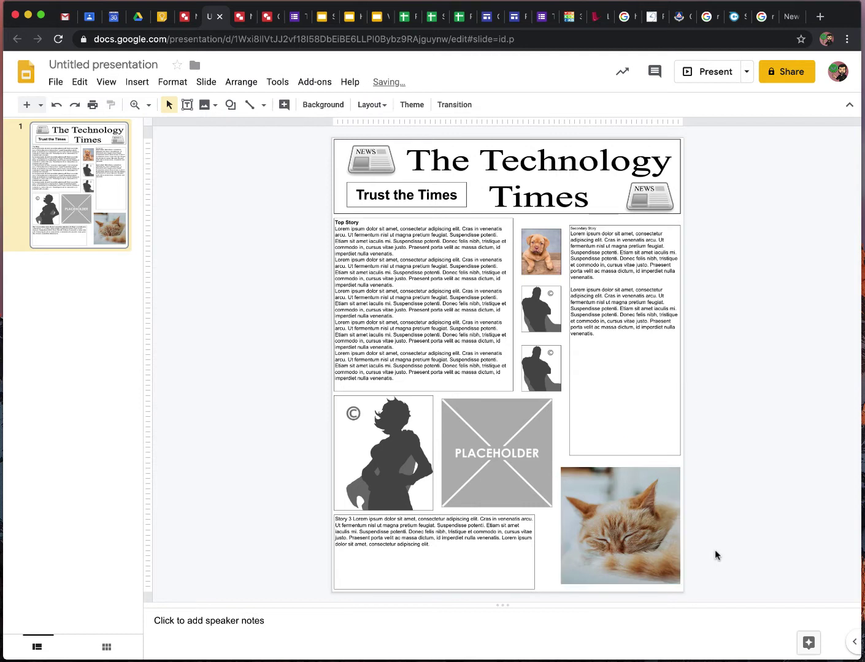
Nudge the cat photo slightly left, trying a narrower crop but undoing it
click(644, 539)
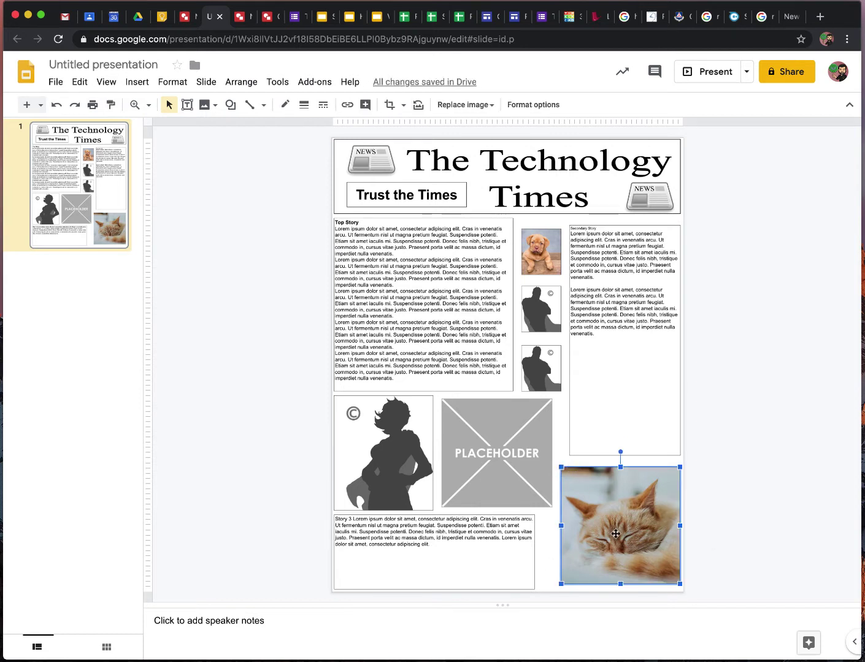
drag(616, 534, 610, 533)
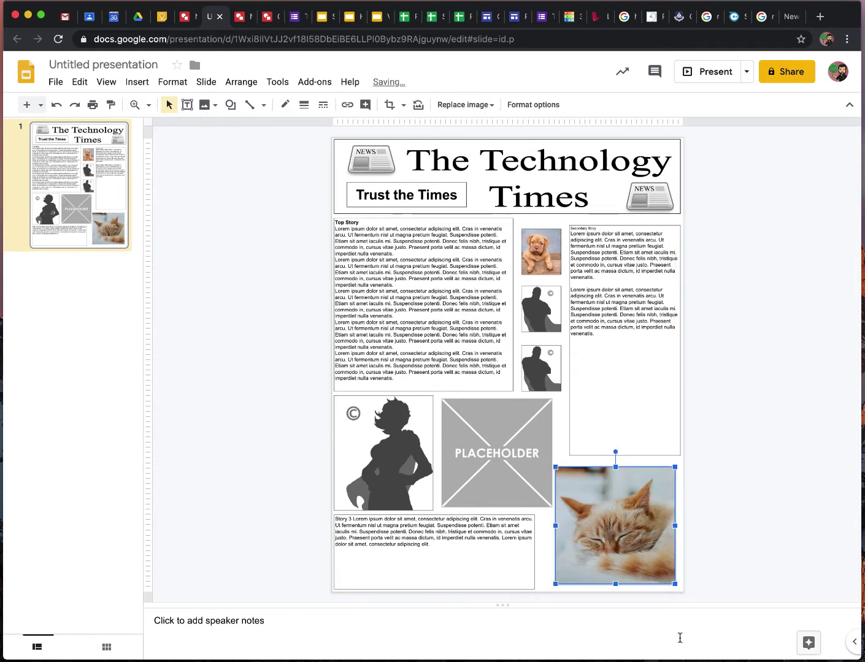
click(387, 105)
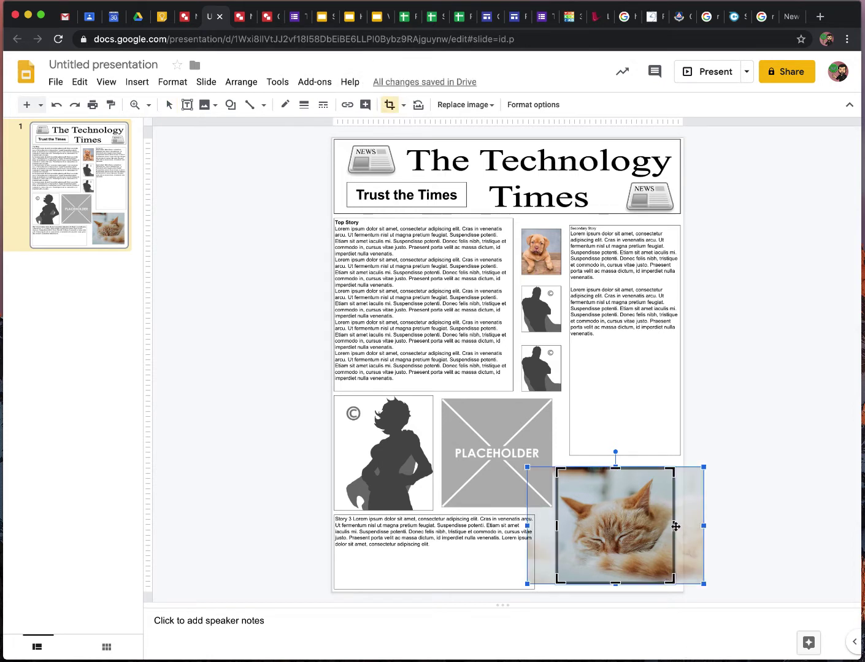
drag(658, 528, 642, 527)
click(760, 541)
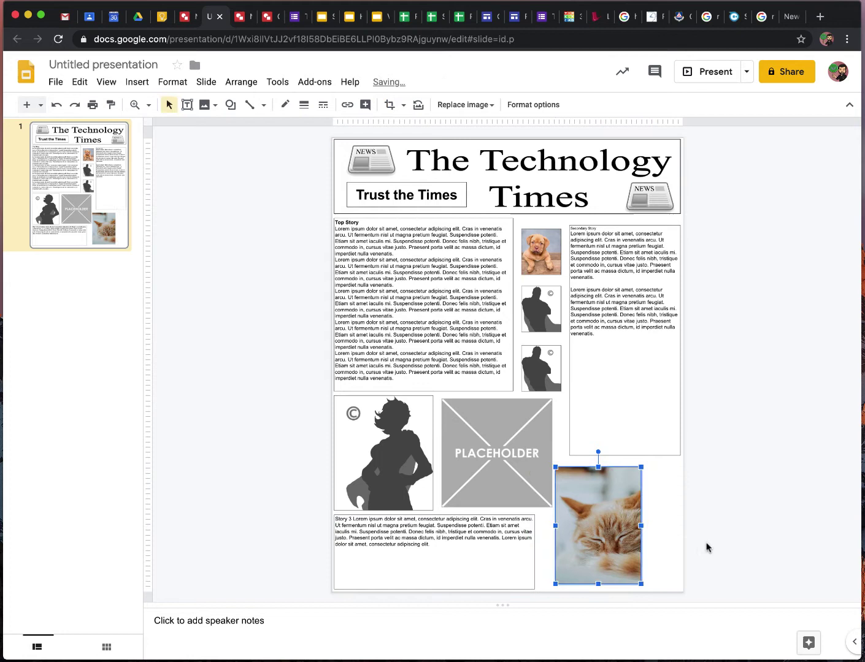
key(super+z)
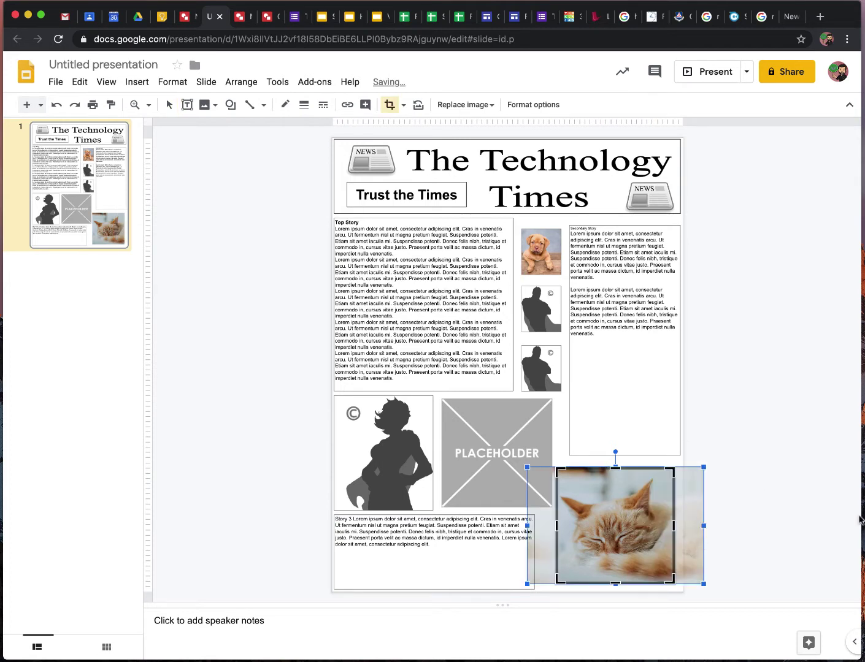
click(860, 521)
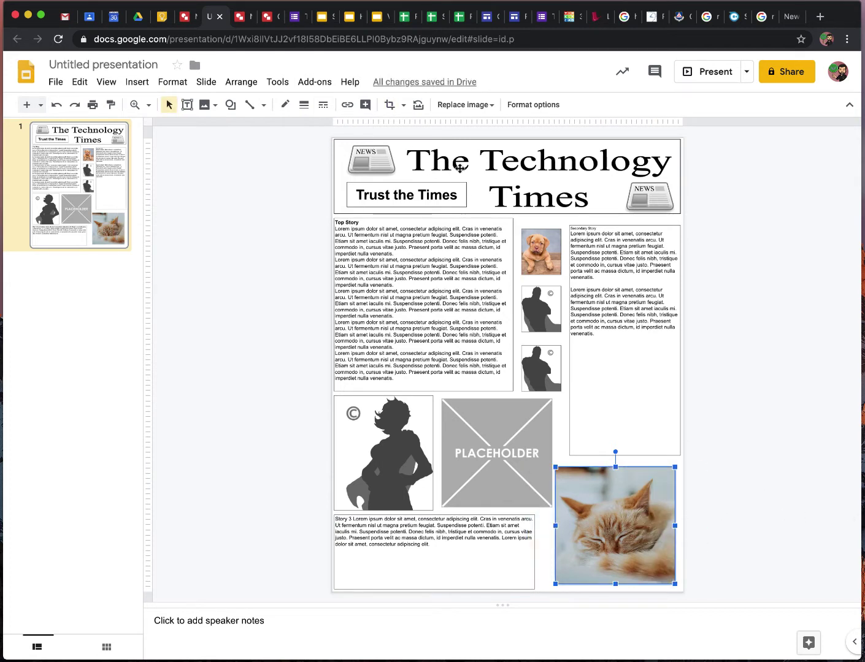
Try a pentagon mask on the cat photo, then undo it to keep the rectangle
click(398, 107)
mouse_move(420, 126)
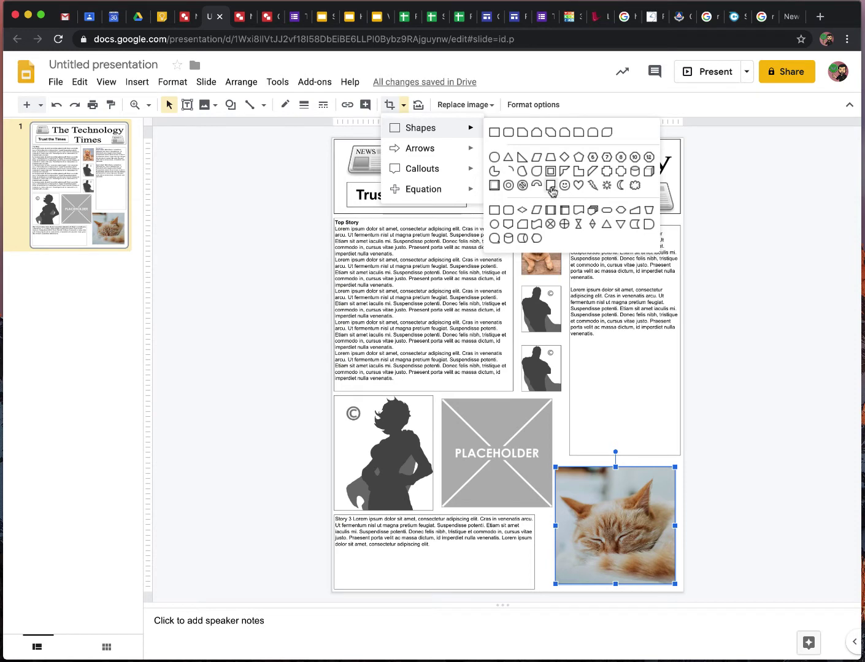
click(578, 161)
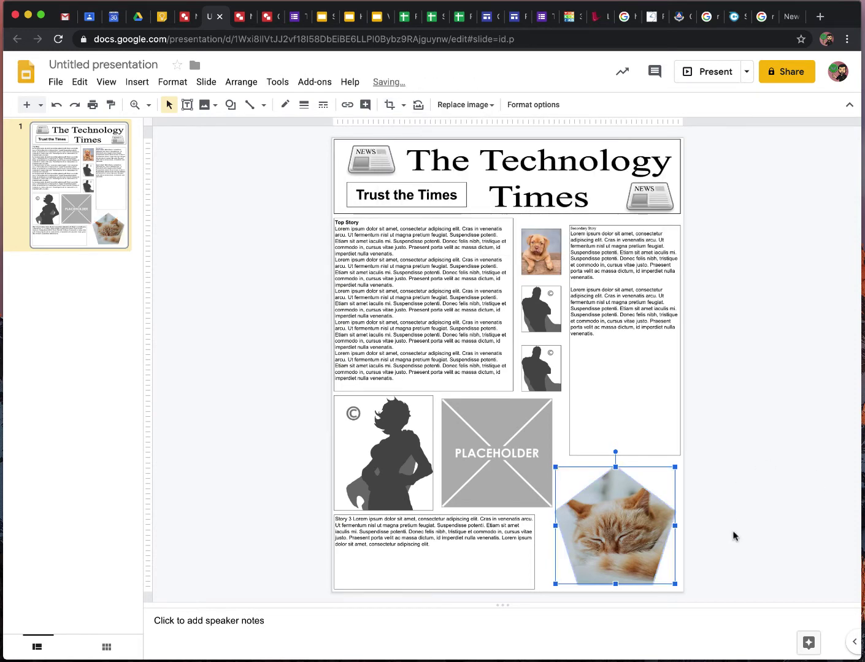
click(673, 548)
click(637, 530)
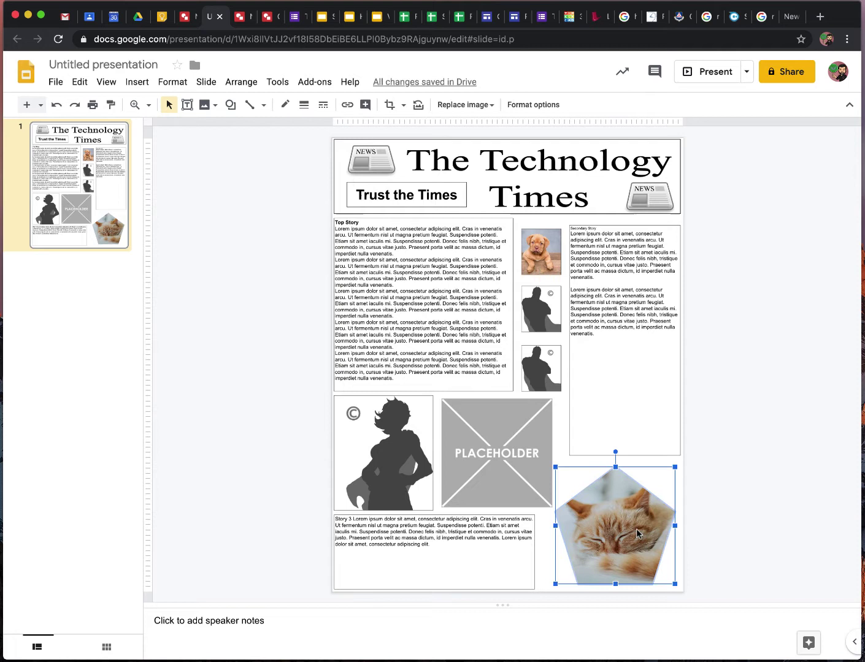
key(super+z)
click(735, 461)
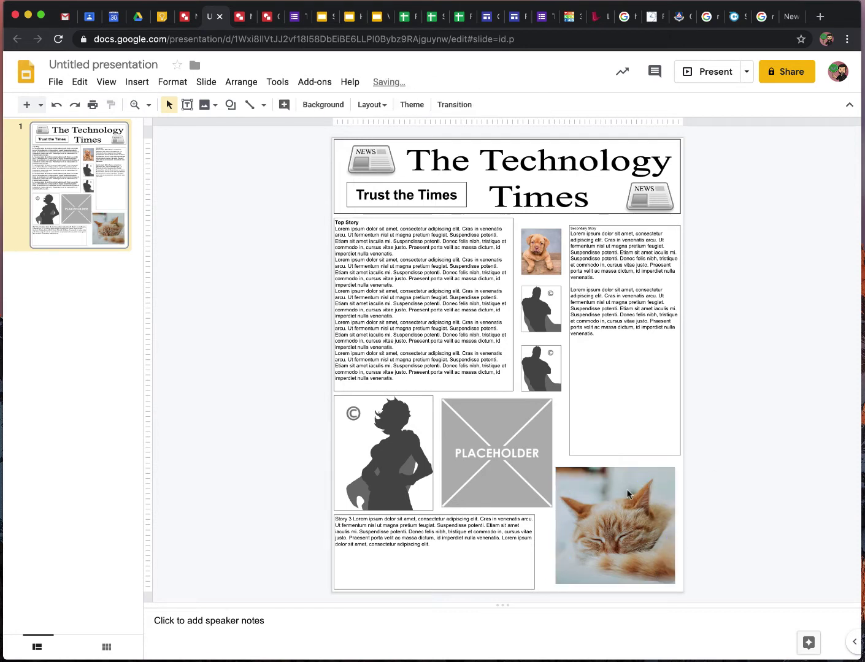
click(629, 495)
Set the cat photo's border to a thick weight, cornflower blue colour and dashed style
click(304, 105)
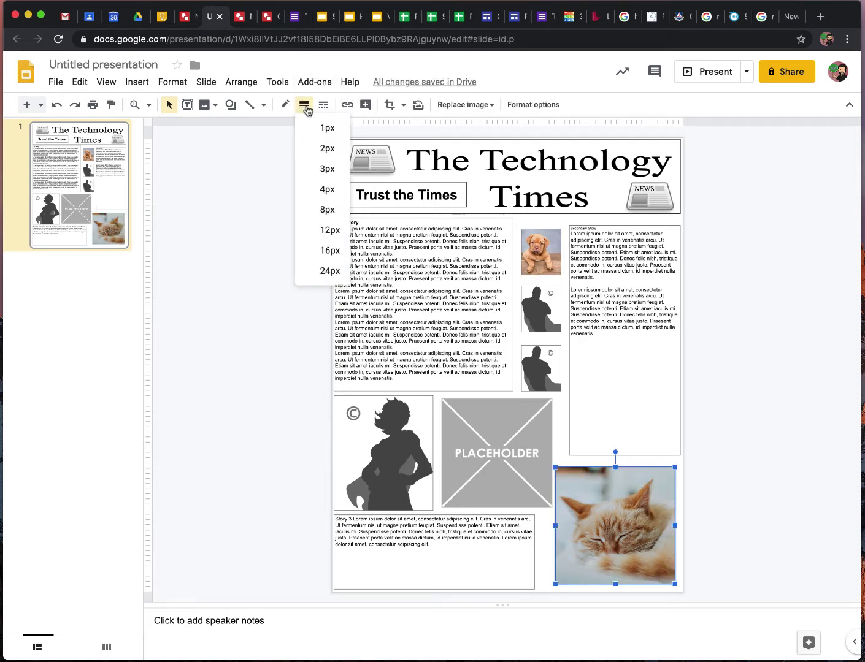
click(325, 269)
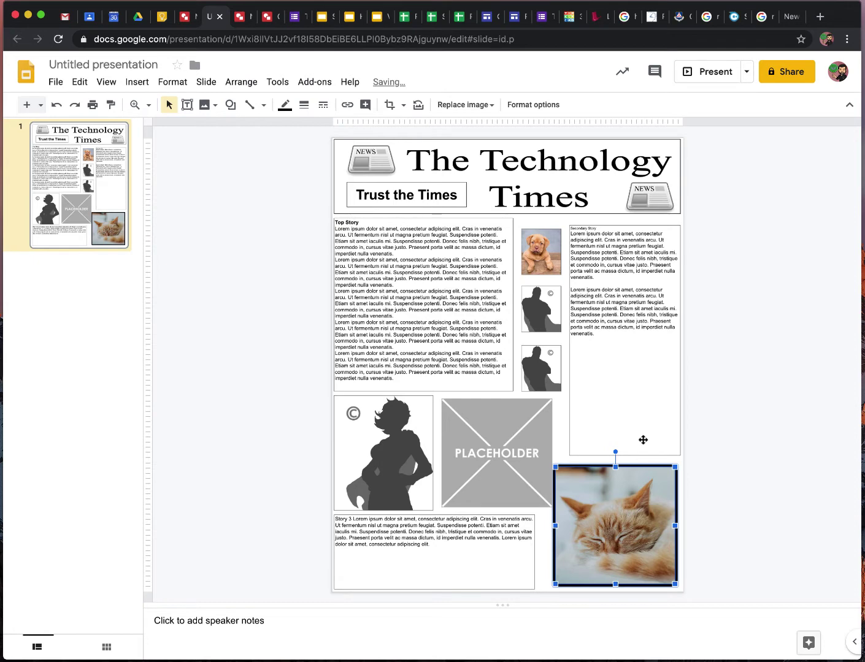
click(283, 105)
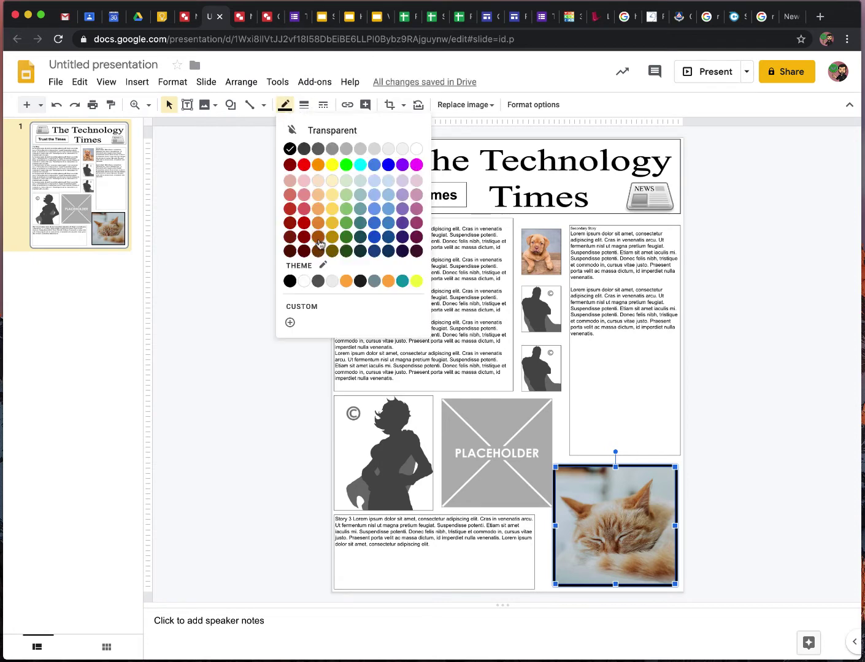
click(374, 164)
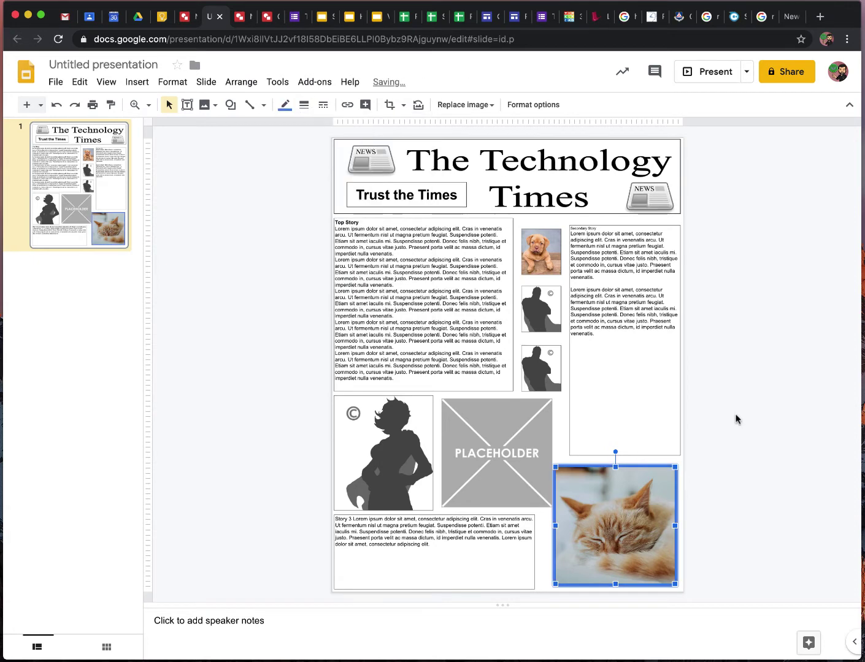
click(735, 416)
click(602, 495)
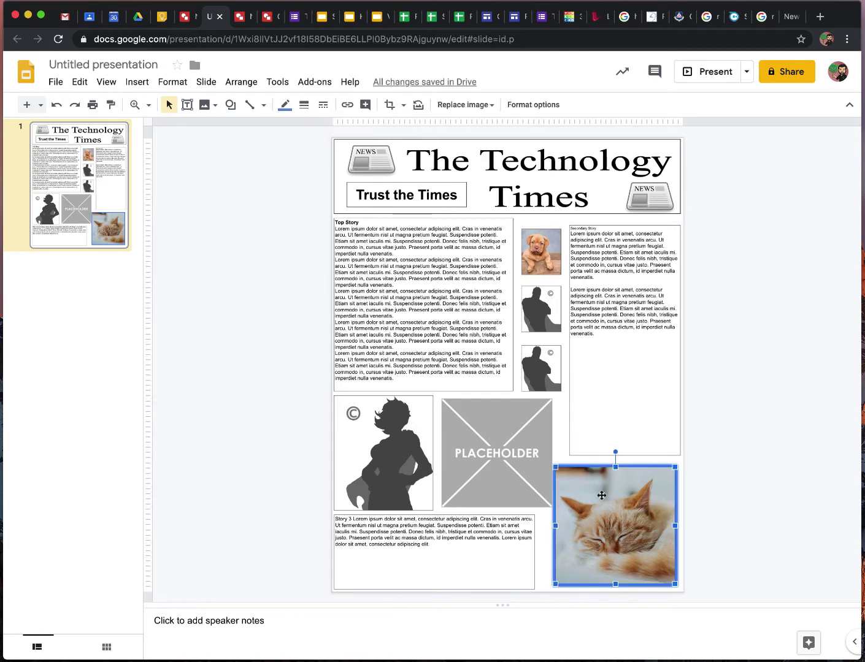
click(321, 112)
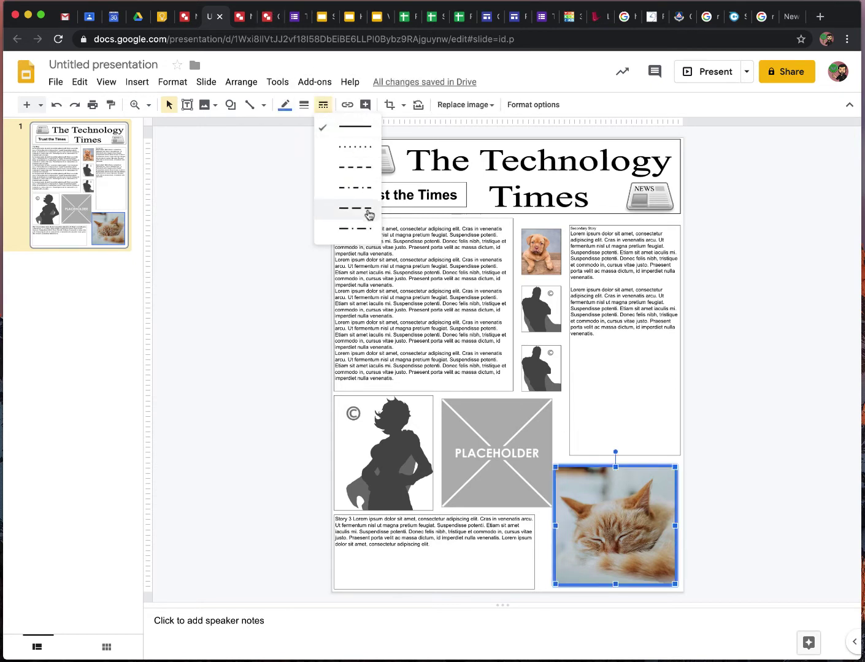
click(353, 178)
click(720, 322)
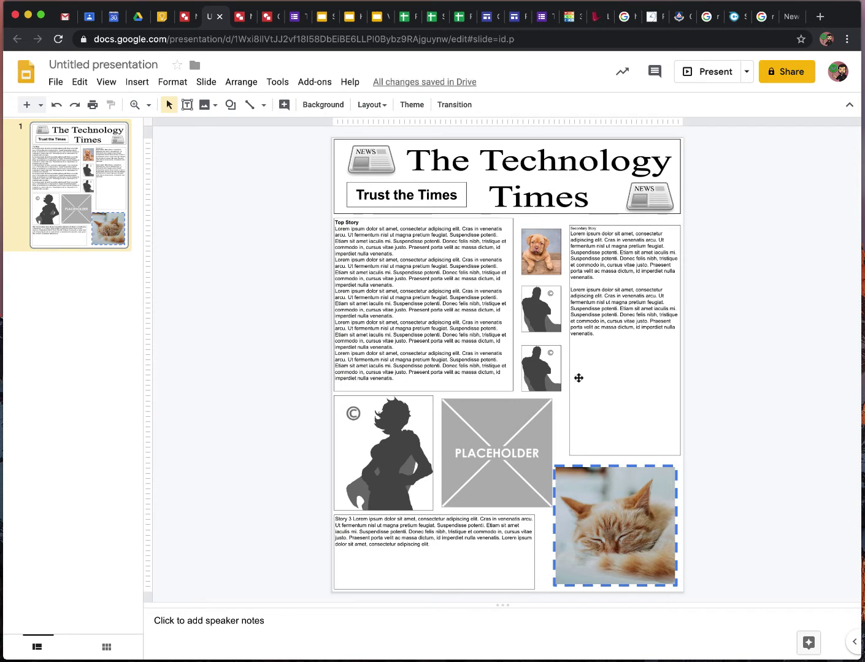
Change the title font to Volkhov and narrow the title box, shifting it slightly
double_click(488, 167)
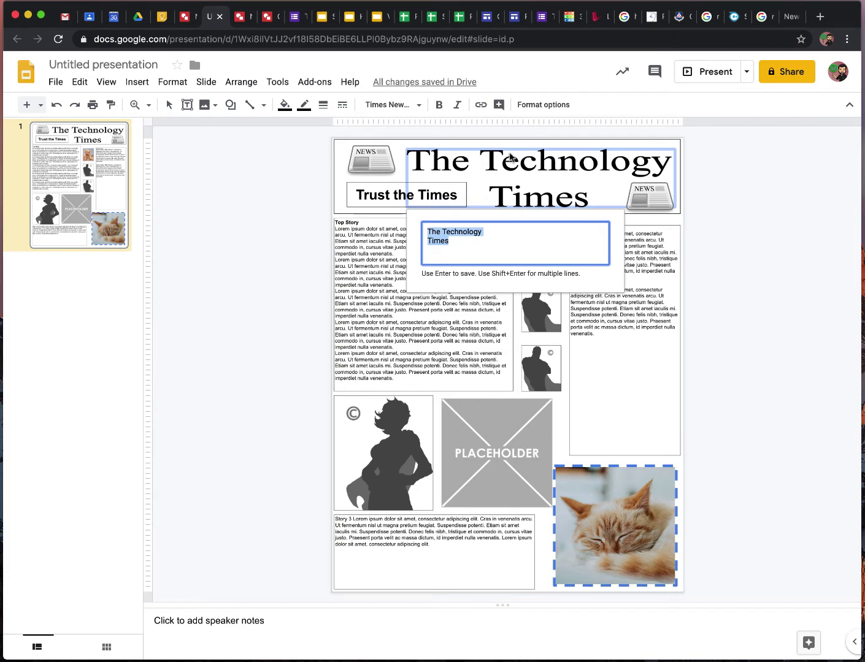
key(Return)
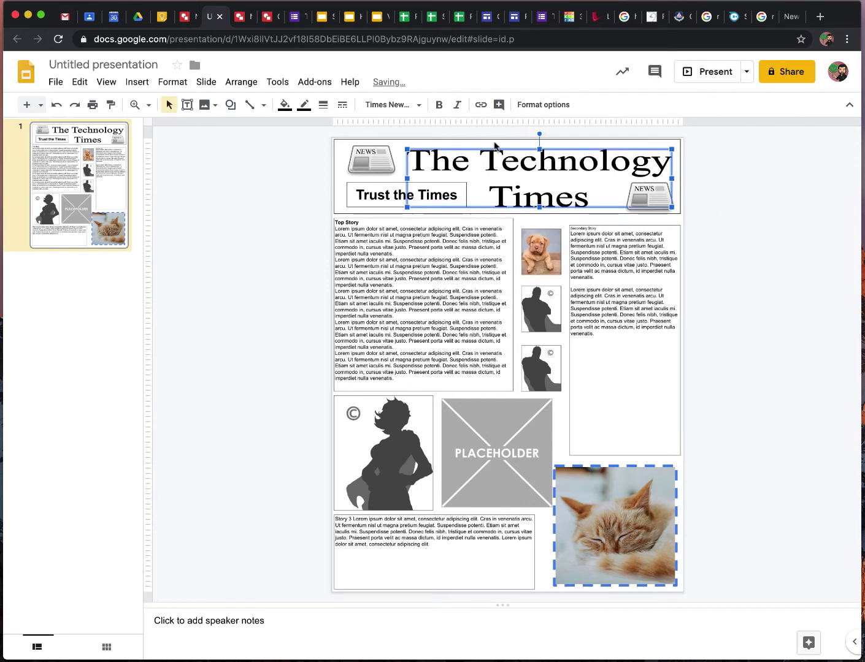
click(385, 105)
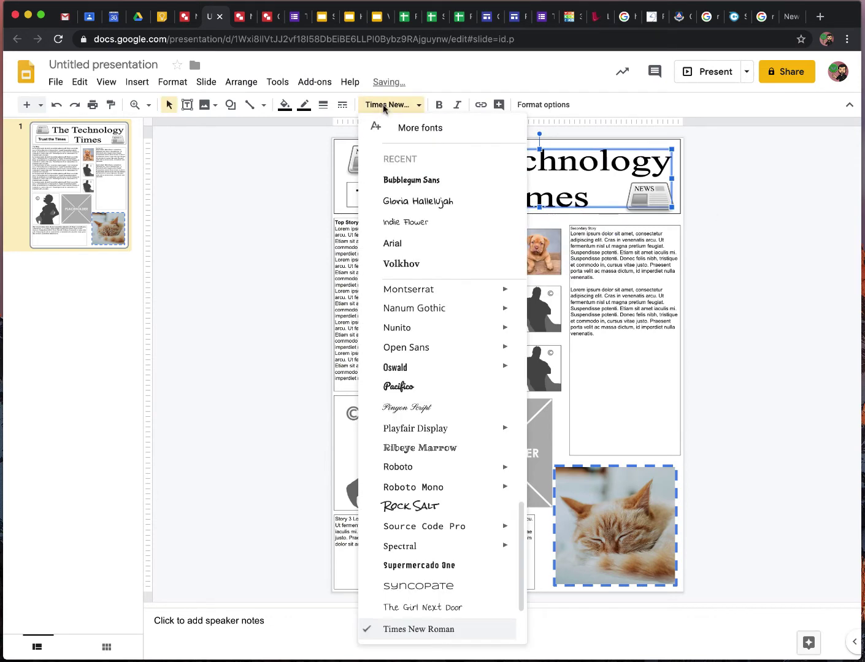
click(406, 263)
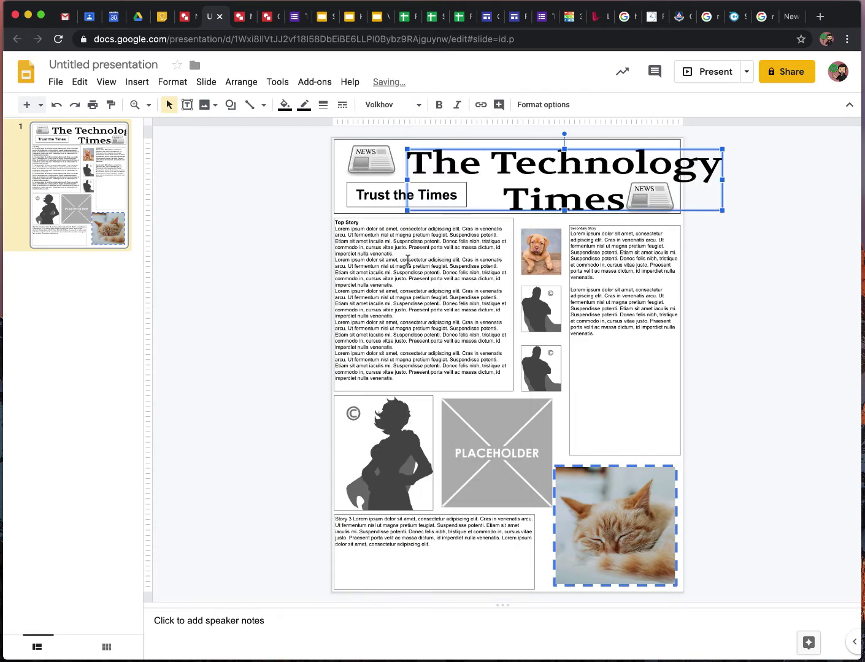
drag(707, 210, 605, 206)
drag(562, 177, 566, 176)
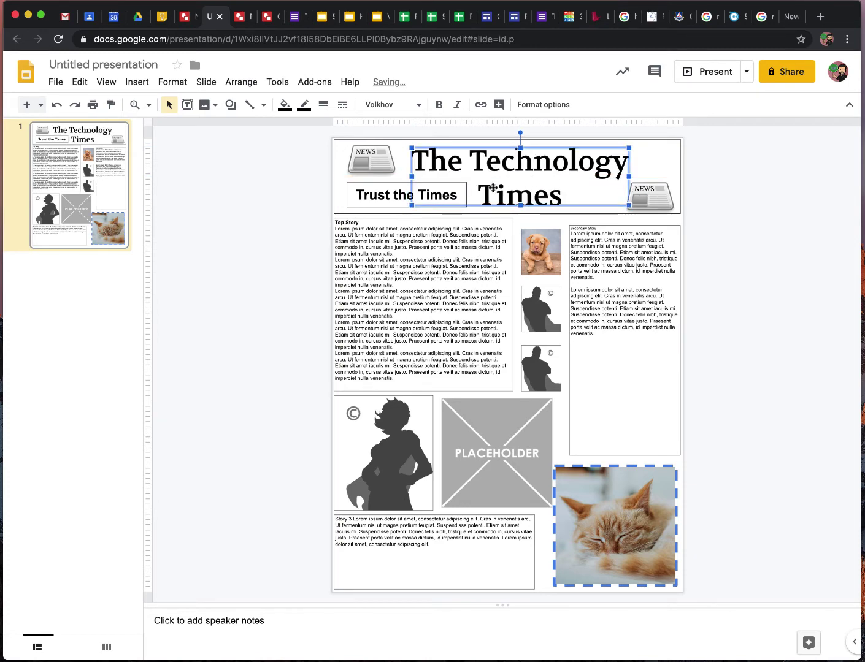
Try Gloria Hallelujah, settle on Arial for the title, and widen its box across the header
double_click(519, 183)
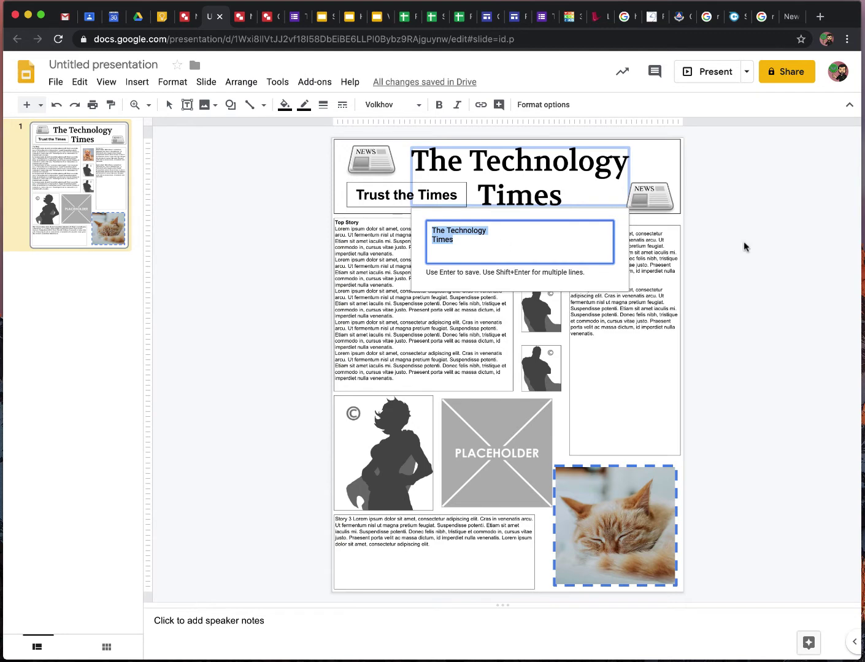
key(Return)
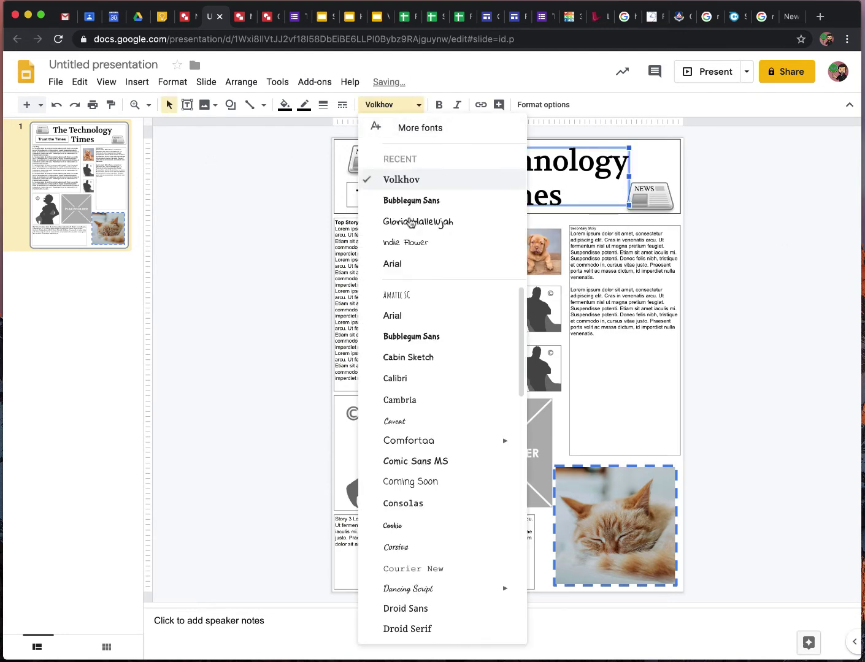
click(409, 223)
click(382, 106)
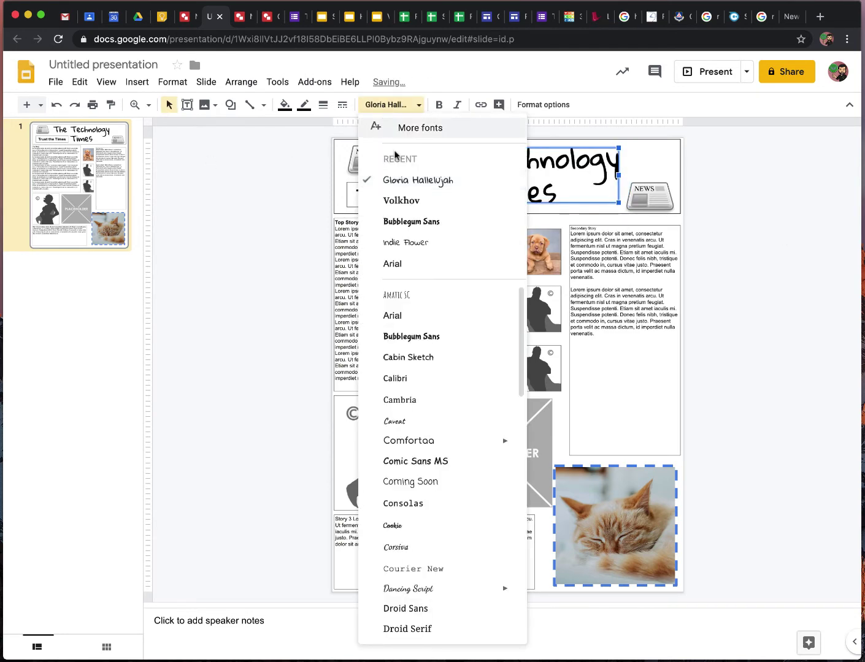
click(406, 262)
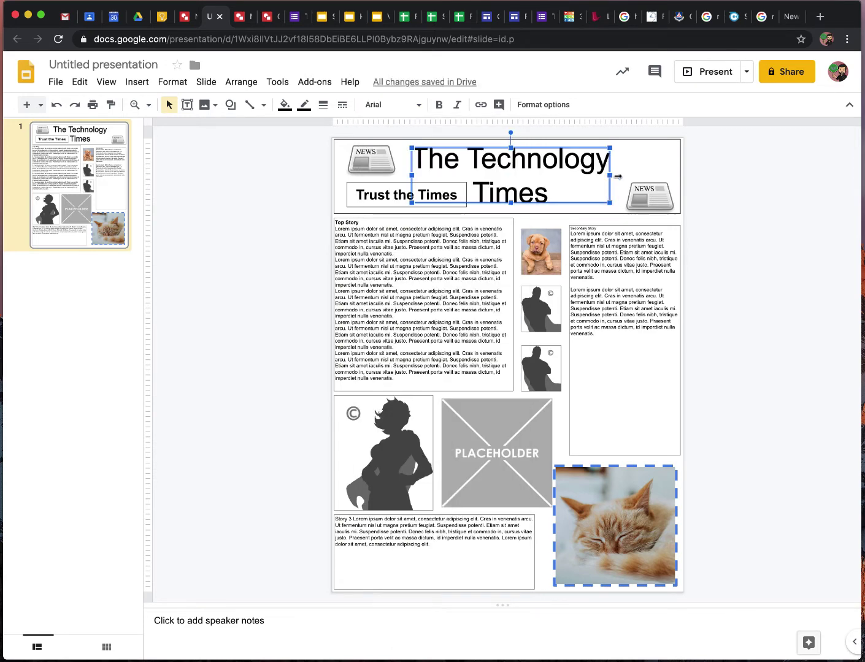
drag(611, 176, 651, 178)
click(756, 285)
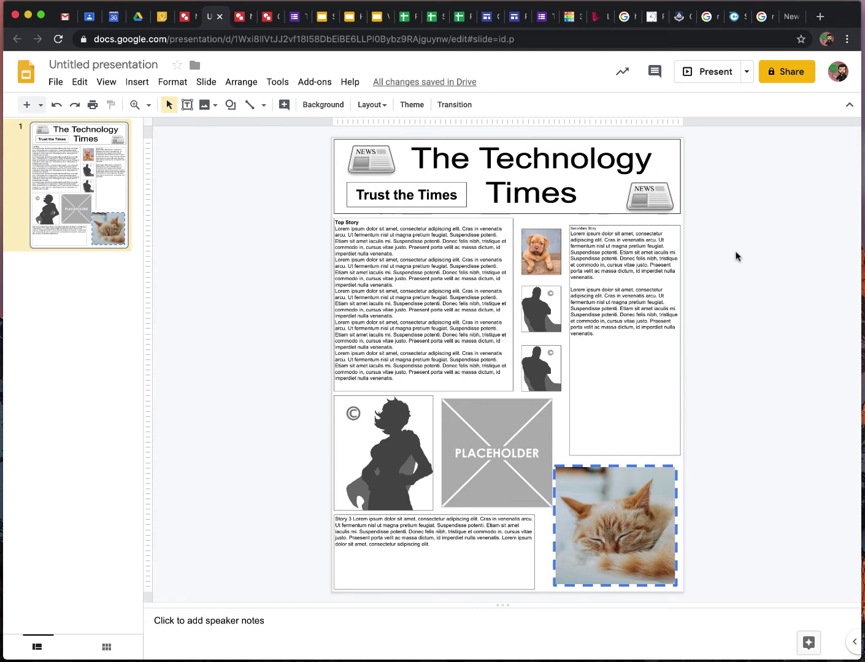
click(450, 314)
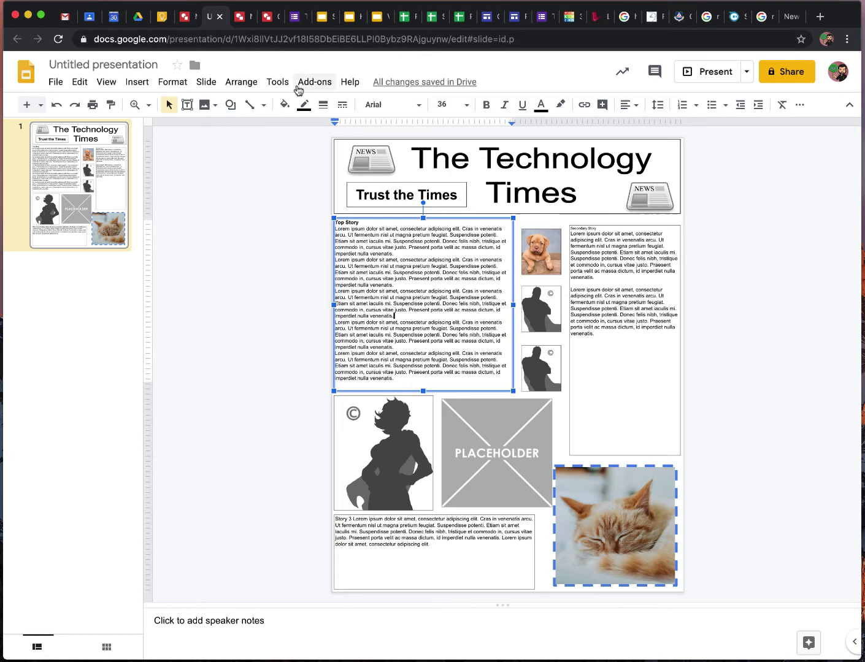
Open the Format options panel for the cat photo after briefly selecting the grey placeholder
click(532, 474)
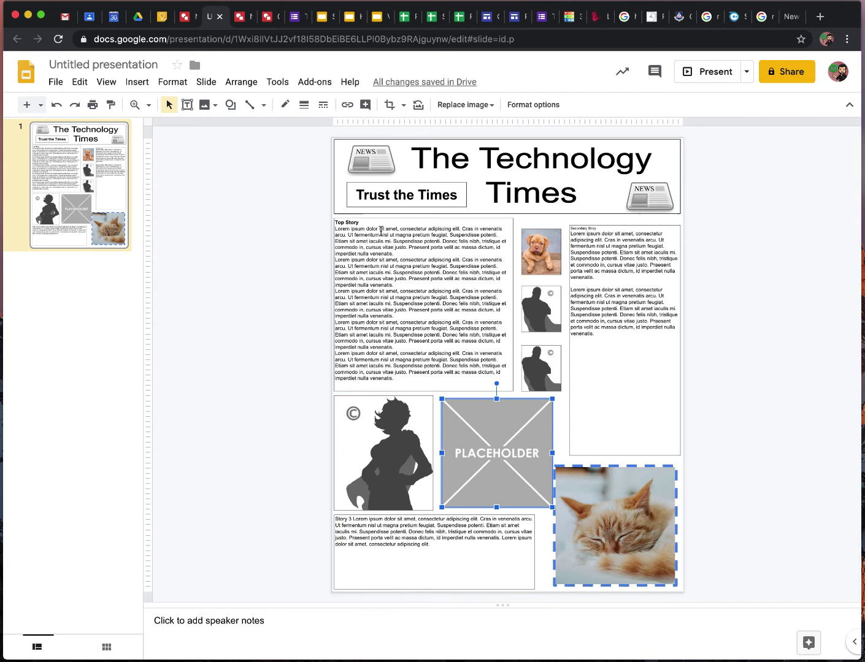
click(447, 105)
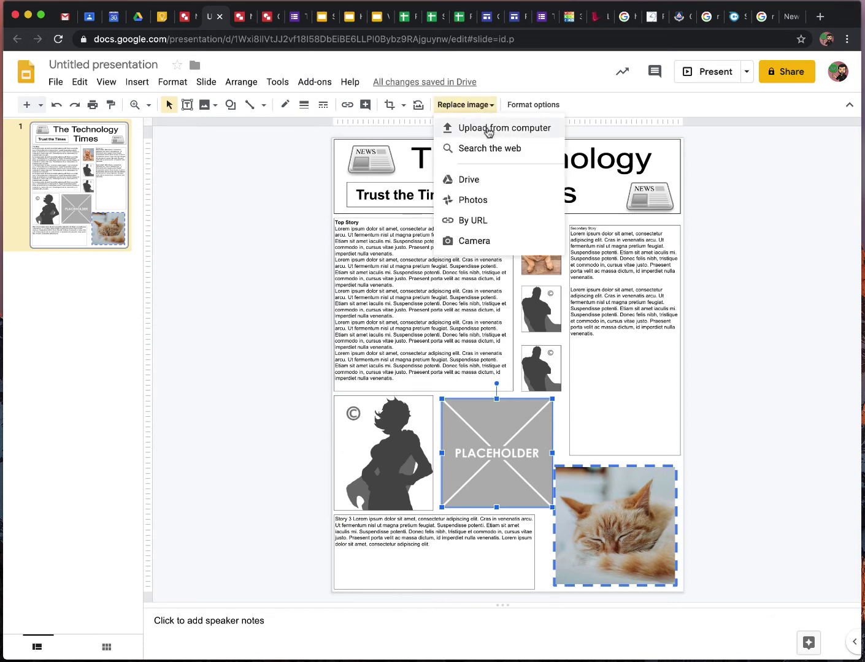
click(627, 513)
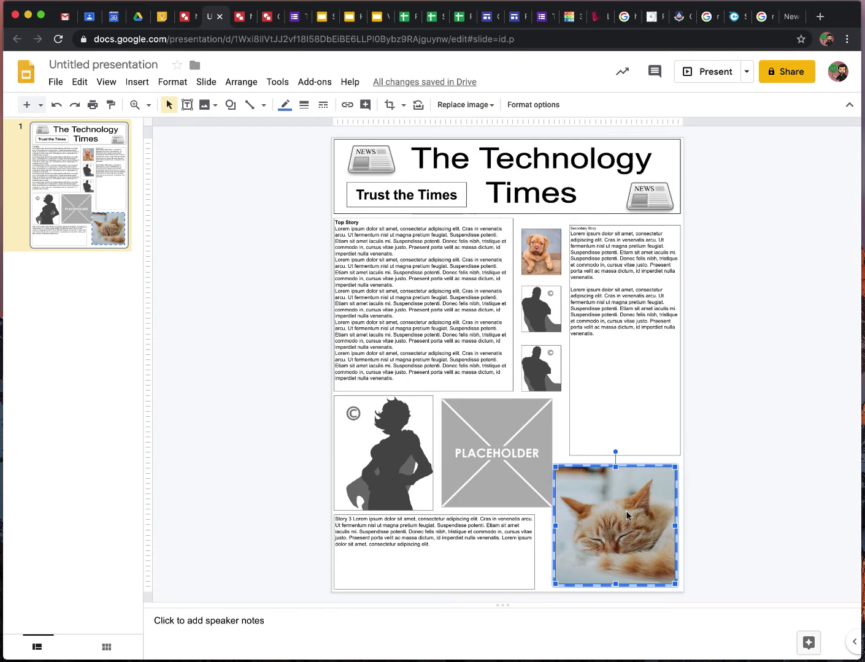
click(509, 106)
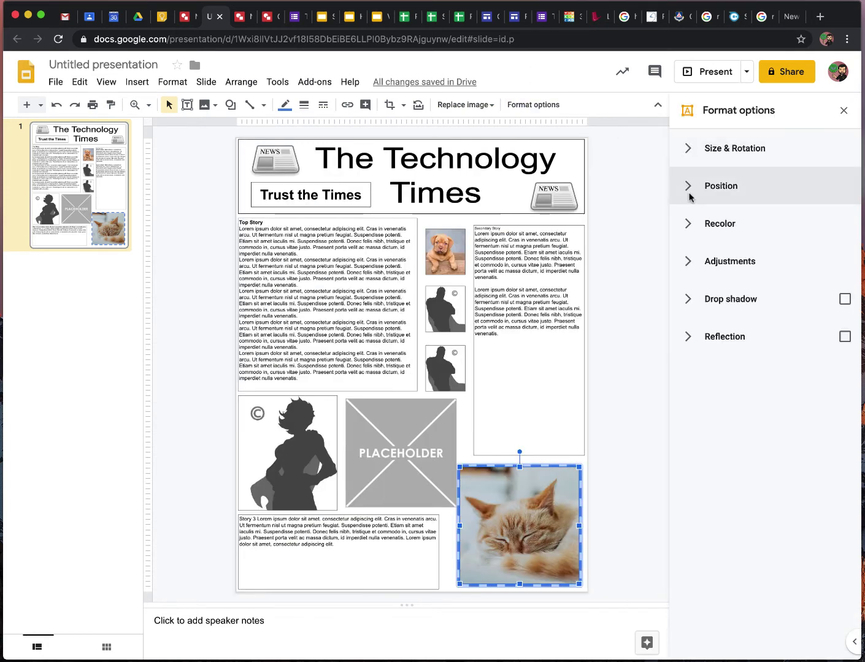
Recolor the cat photo Dark 6 orange and add a reflection at about 54% size with more distance
click(688, 223)
click(719, 254)
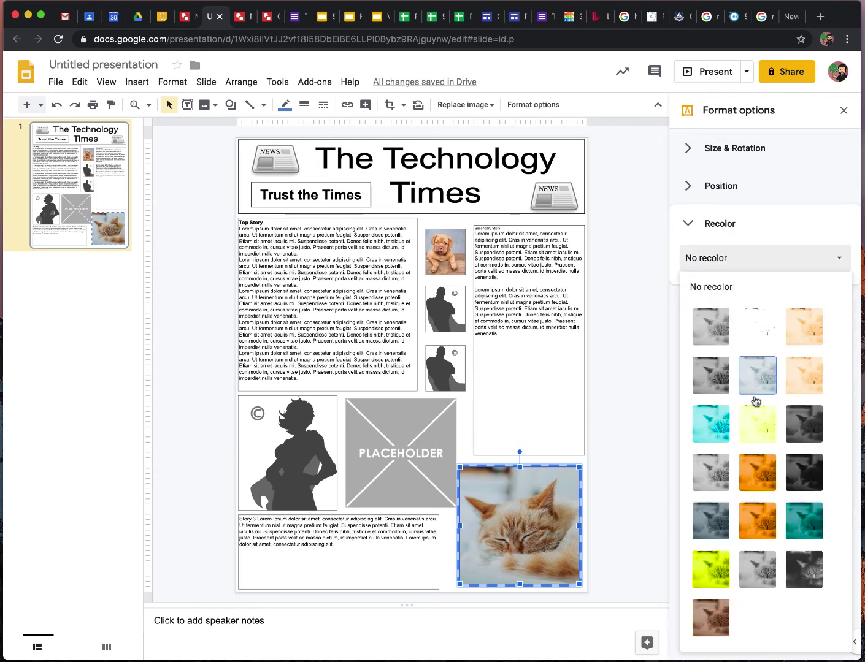
click(757, 520)
click(688, 378)
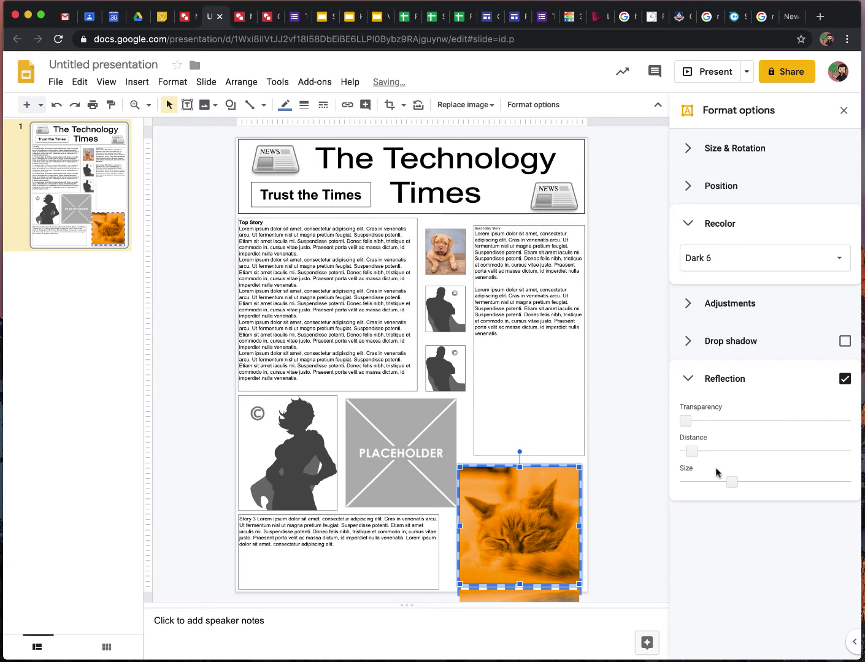
drag(730, 483, 769, 483)
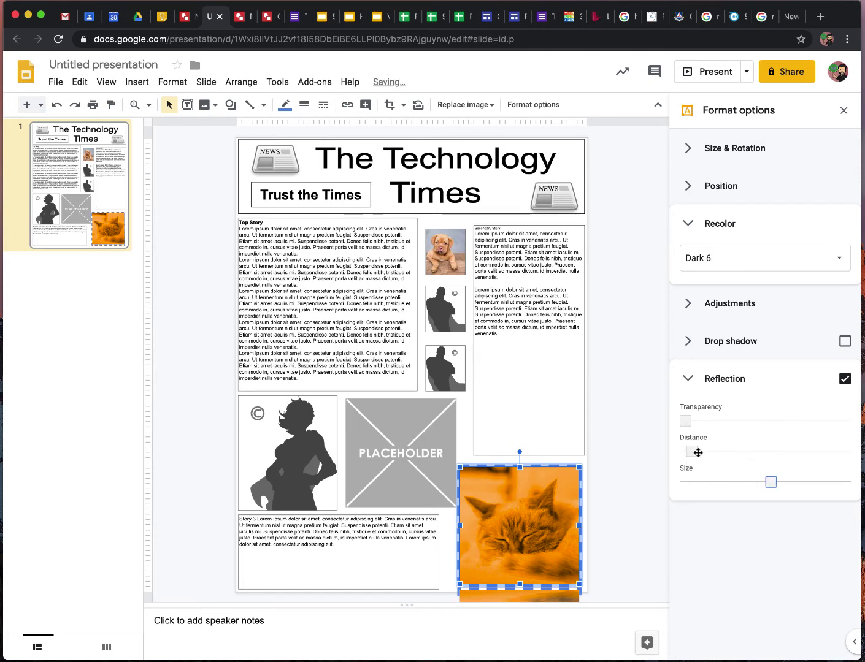
drag(697, 452, 728, 453)
drag(530, 489, 544, 339)
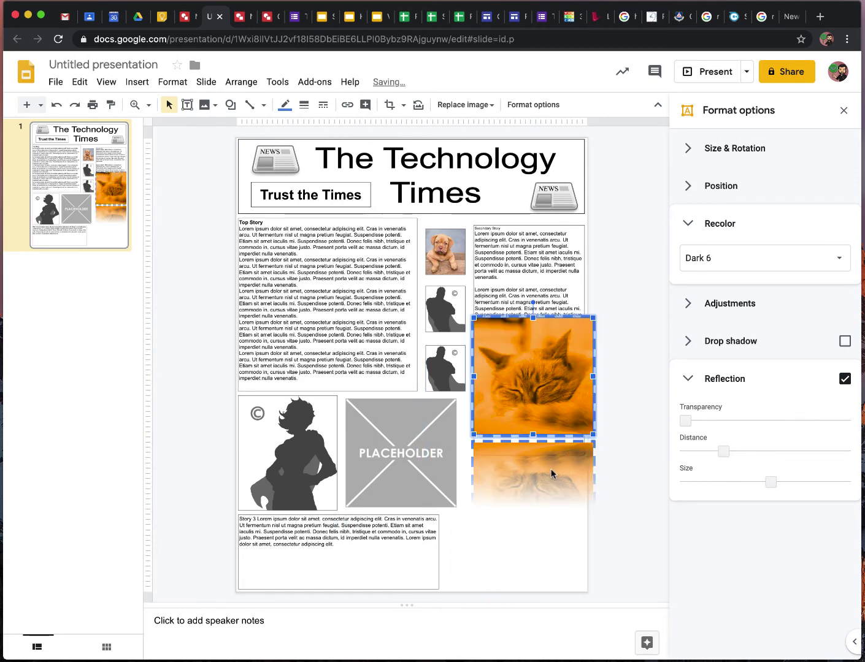
Add a drop shadow with increased distance and blur, then move the photo down beside the placeholder
click(844, 343)
click(683, 340)
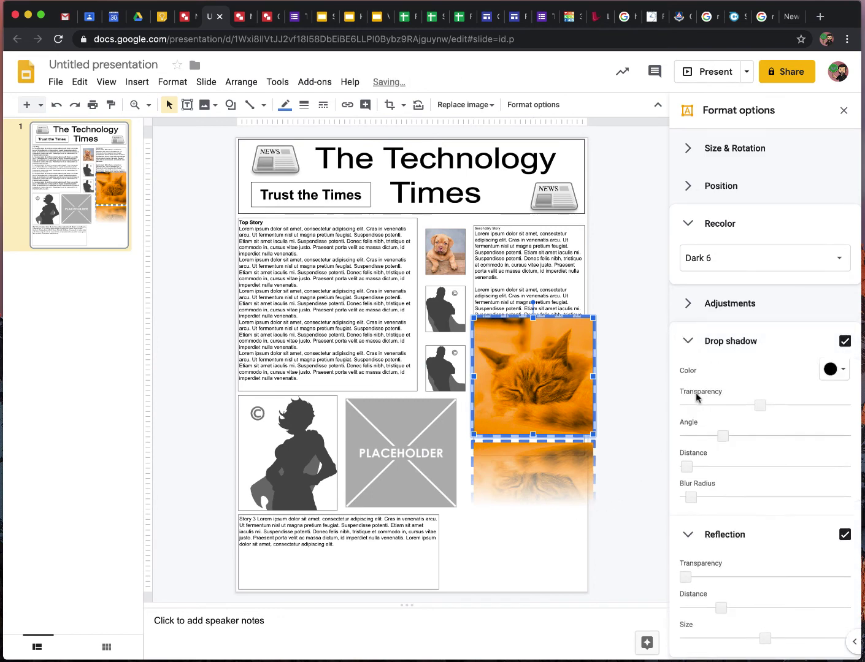
drag(686, 469, 756, 471)
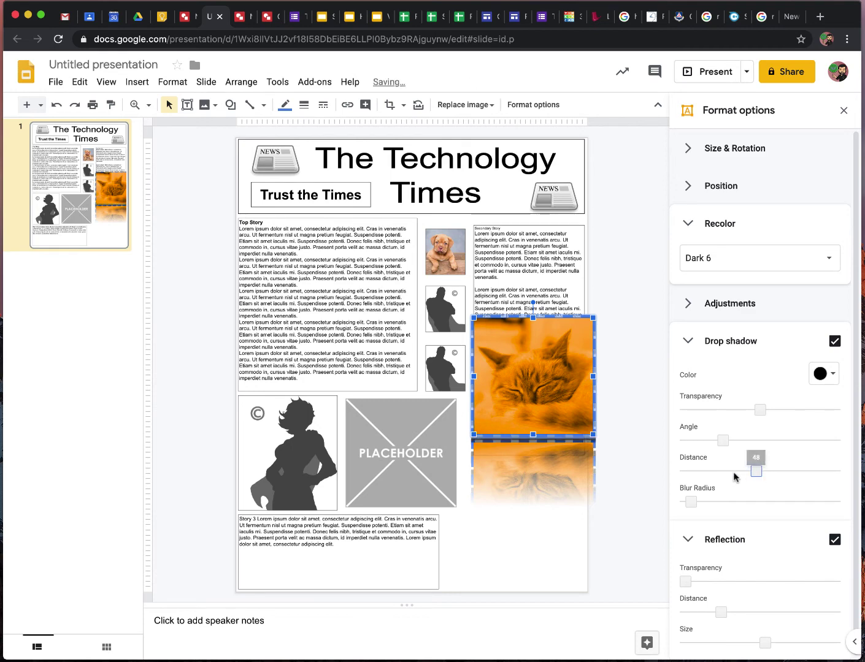
drag(690, 500, 789, 502)
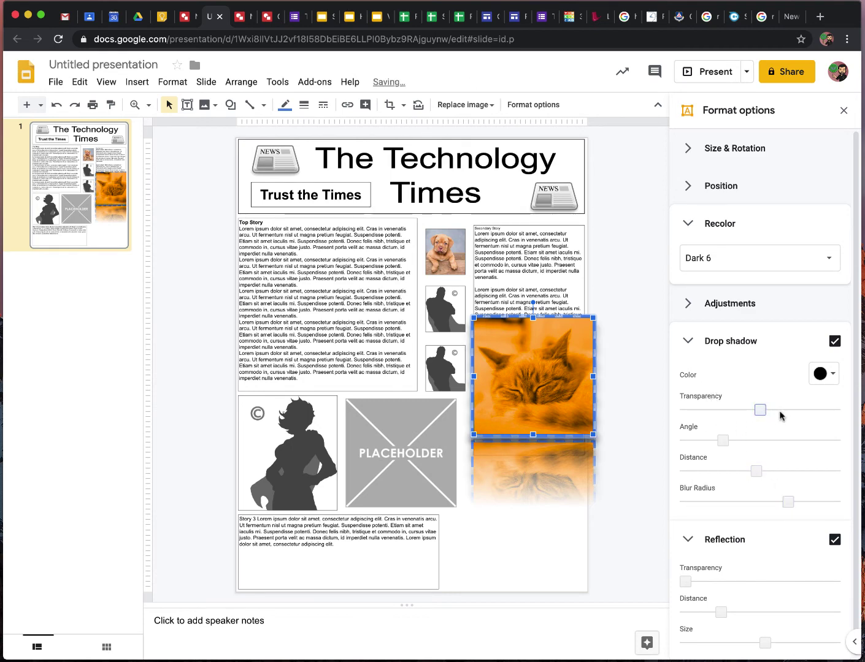
click(599, 417)
drag(531, 409, 542, 504)
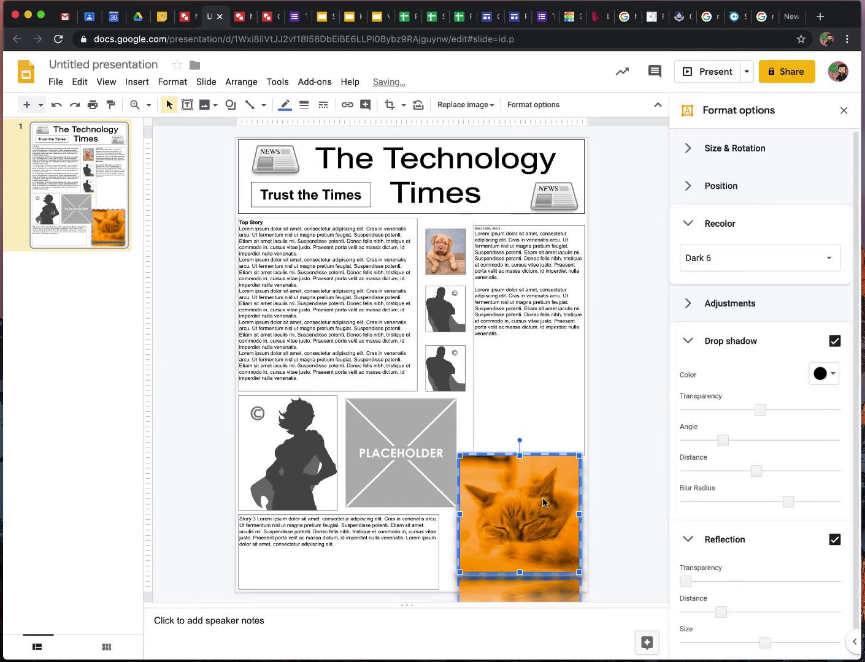
Resize the cat photo to a small square and move it under the Secondary Story box
click(613, 495)
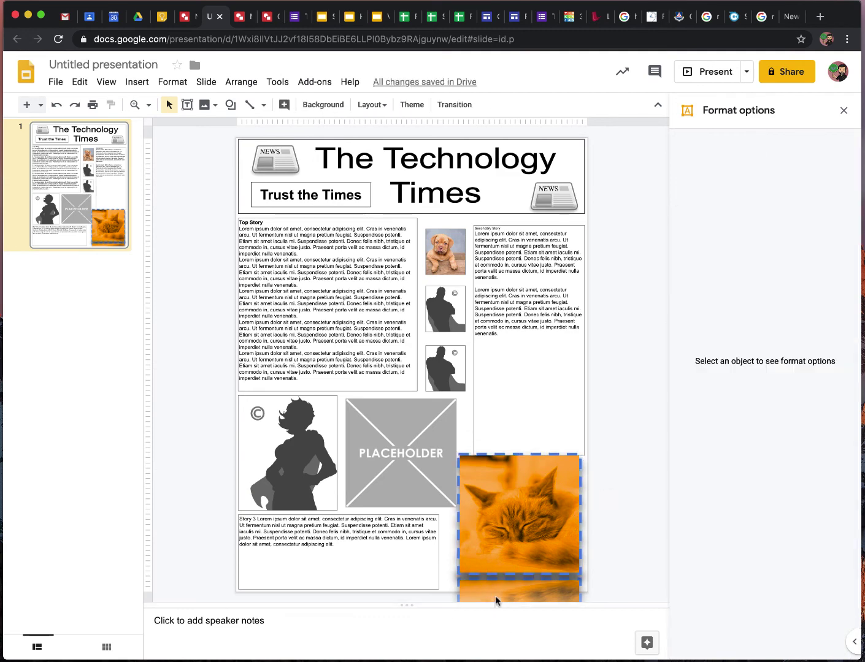
click(496, 559)
drag(525, 513, 533, 410)
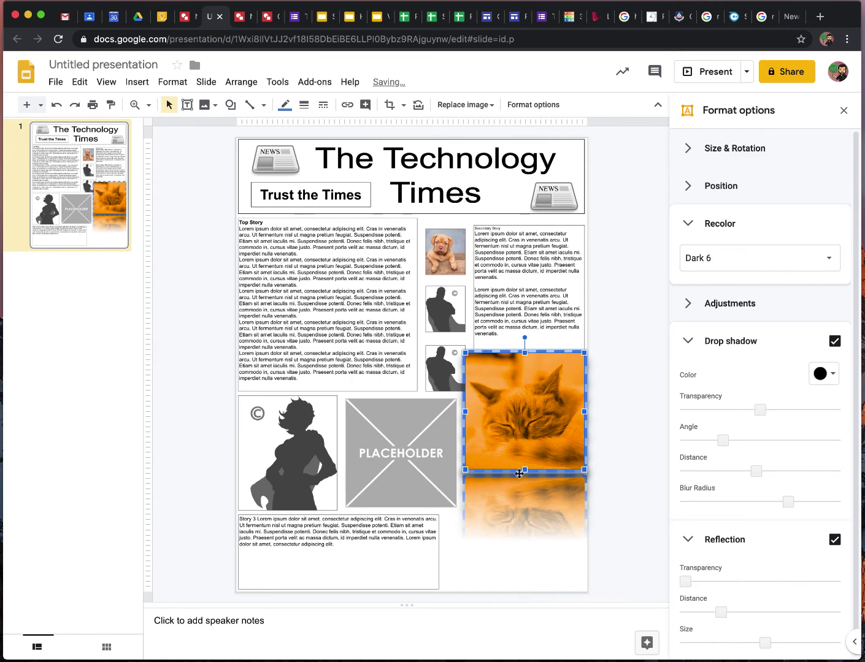
drag(518, 473, 519, 476)
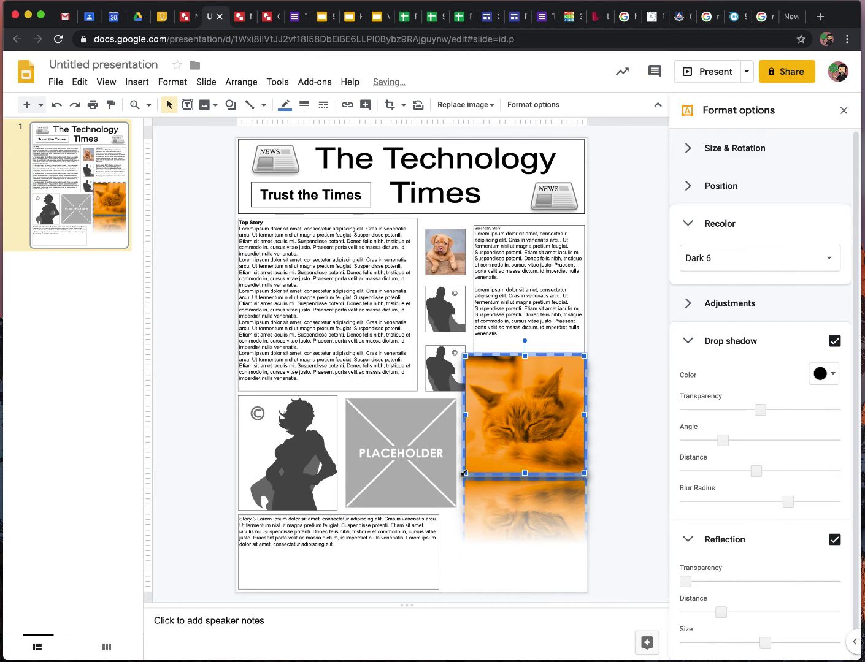
drag(464, 473, 509, 431)
drag(547, 385, 544, 486)
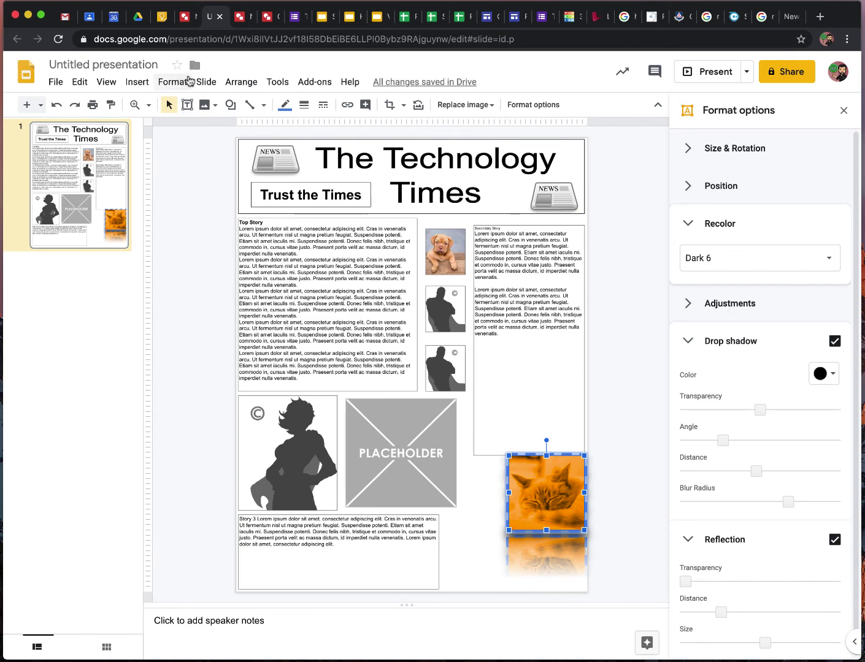
click(116, 83)
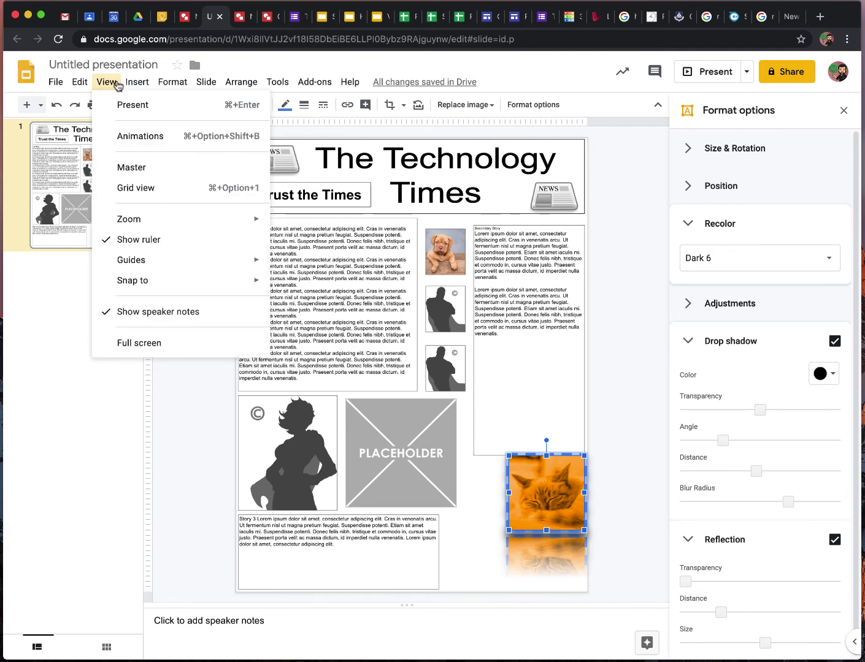
mouse_move(169, 217)
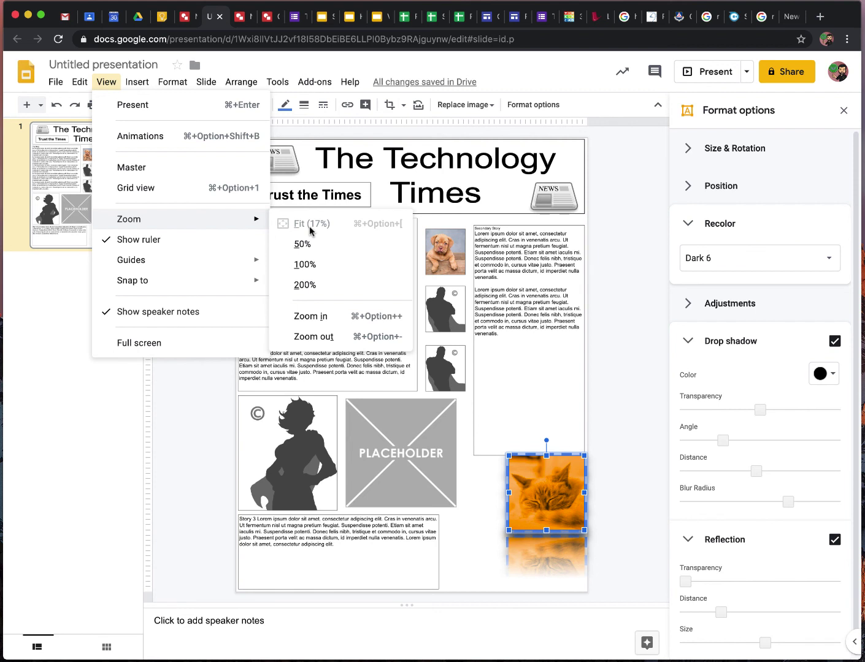
click(308, 272)
scroll(463, 331, left, 3)
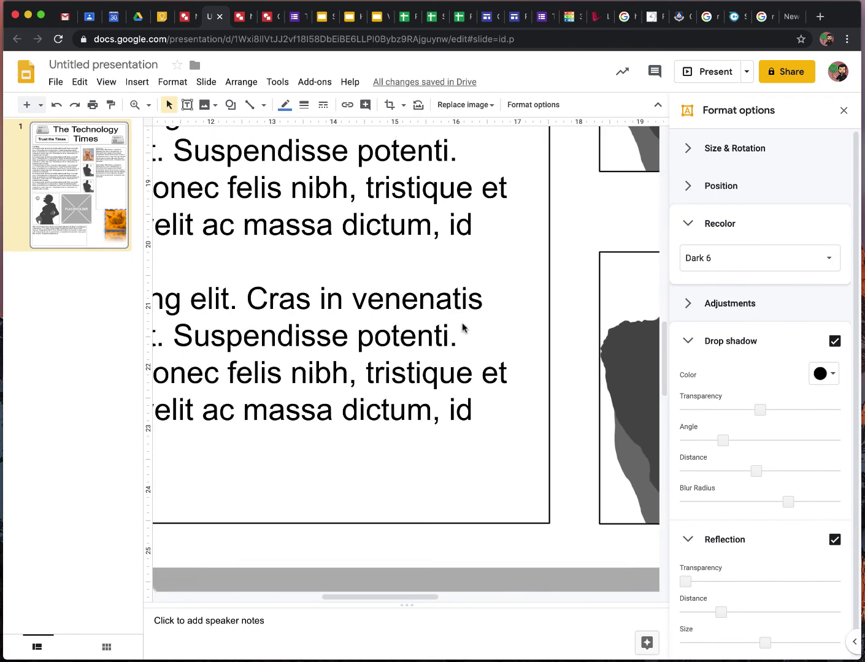
scroll(466, 328, down, 5)
scroll(472, 323, left, 10)
scroll(474, 322, up, 12)
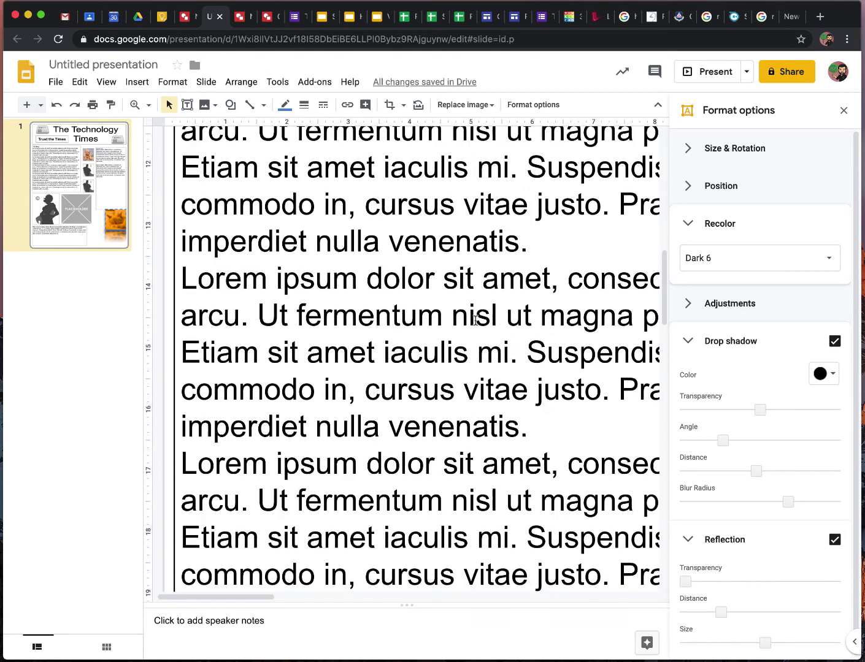
scroll(476, 321, down, 5)
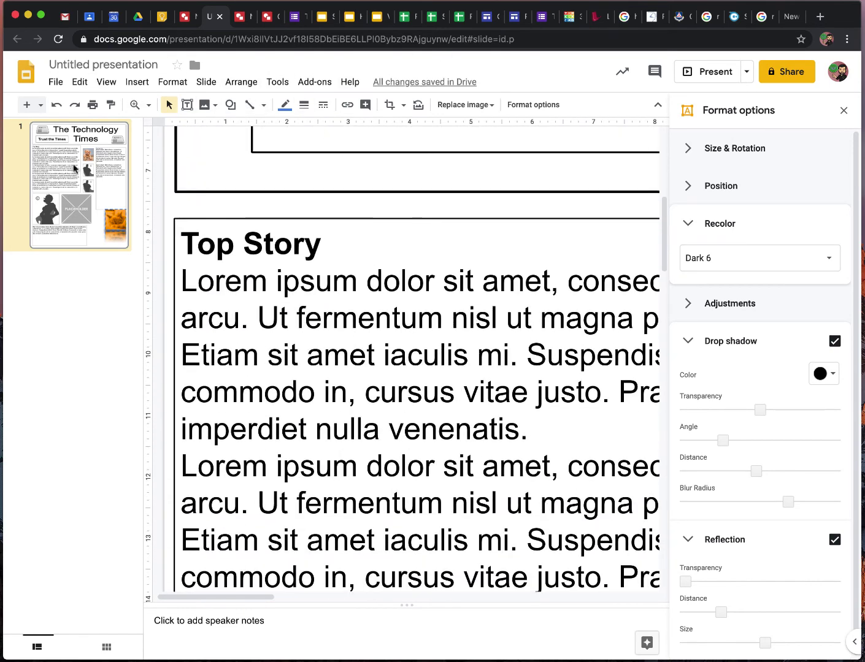
click(113, 90)
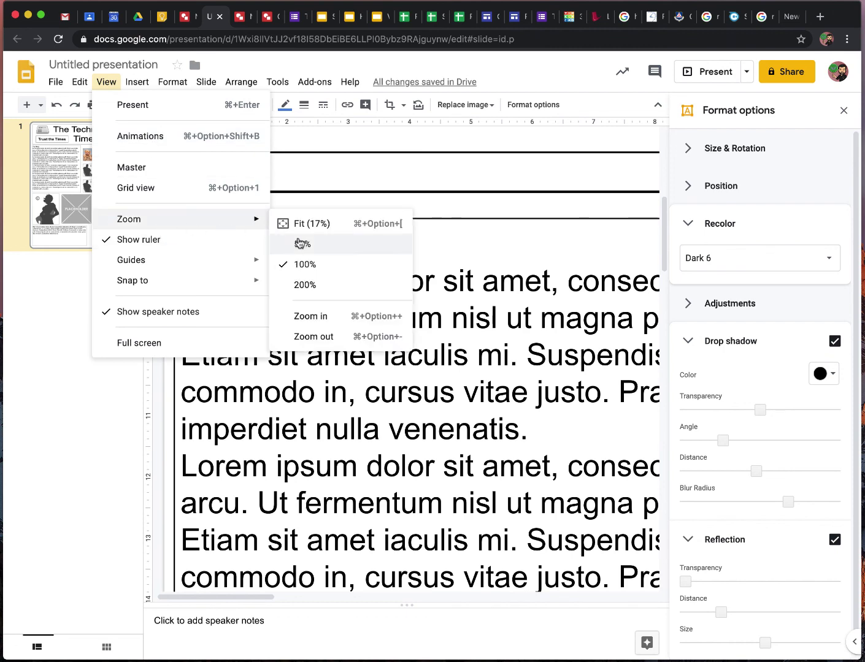
click(306, 226)
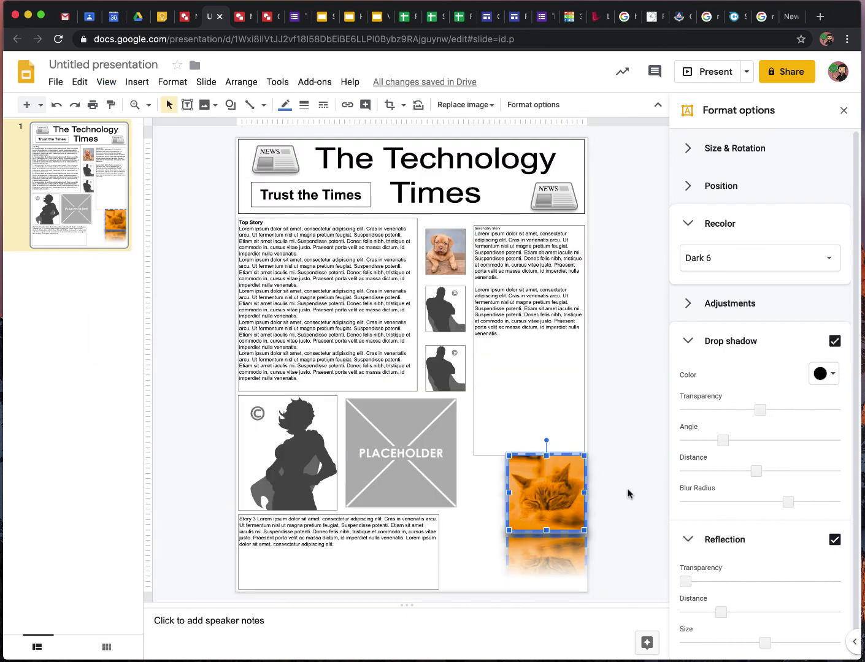